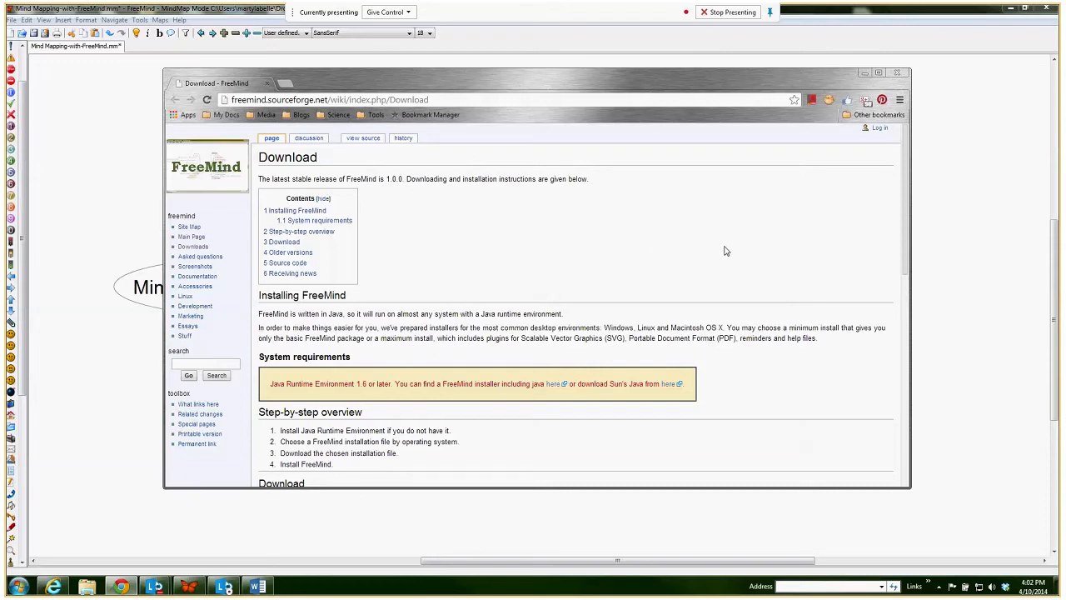
- Review the download options for each operating system on the FreeMind download page, and minimize the browser window
scroll(725, 251, "down", 6)
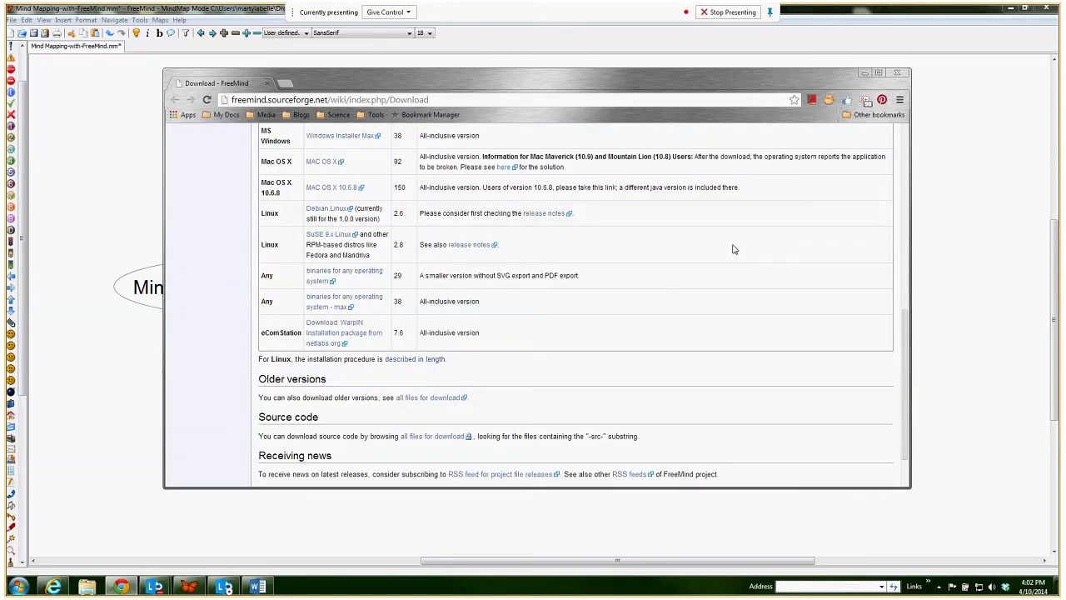
scroll(667, 291, "up", 1)
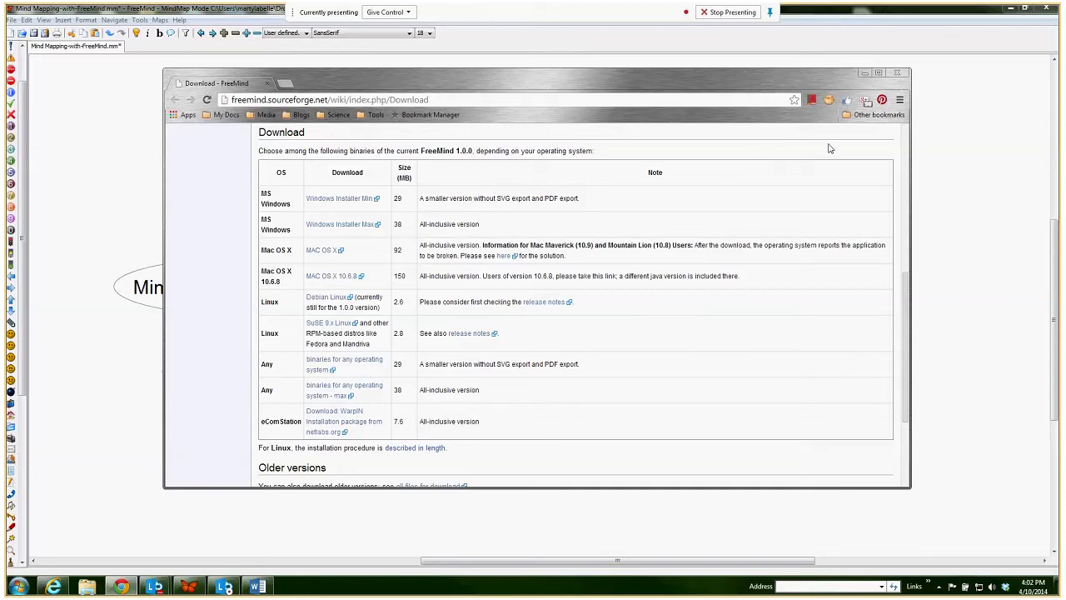
left_click(865, 75)
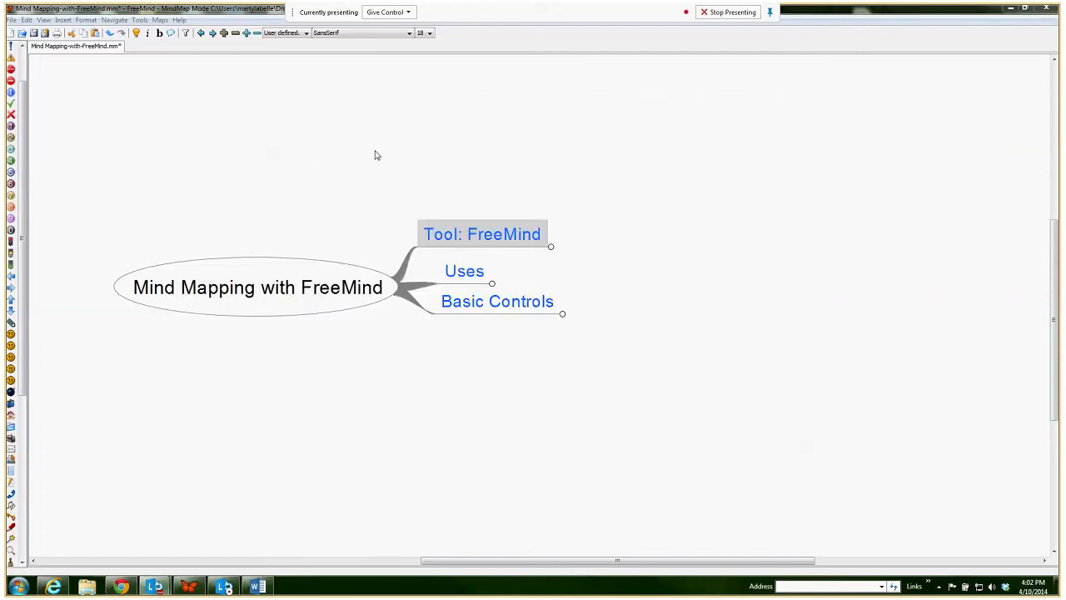
- Expand the Tool: FreeMind branch and its Java Based and Set-up nodes
left_click_drag(360, 151, 457, 147)
left_click(596, 237)
left_click_drag(814, 253, 633, 245)
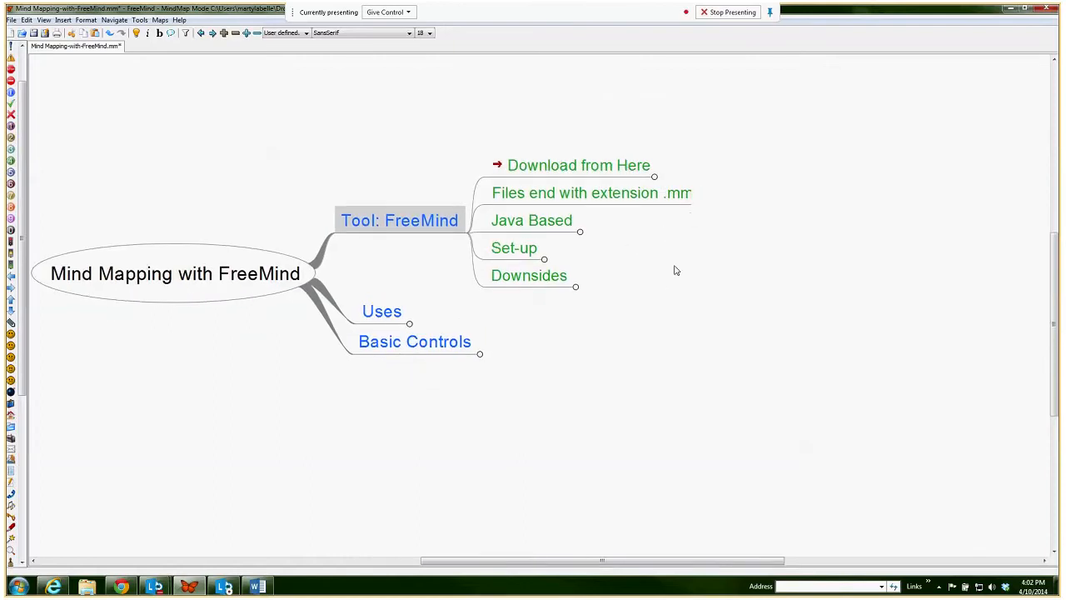
left_click(549, 227)
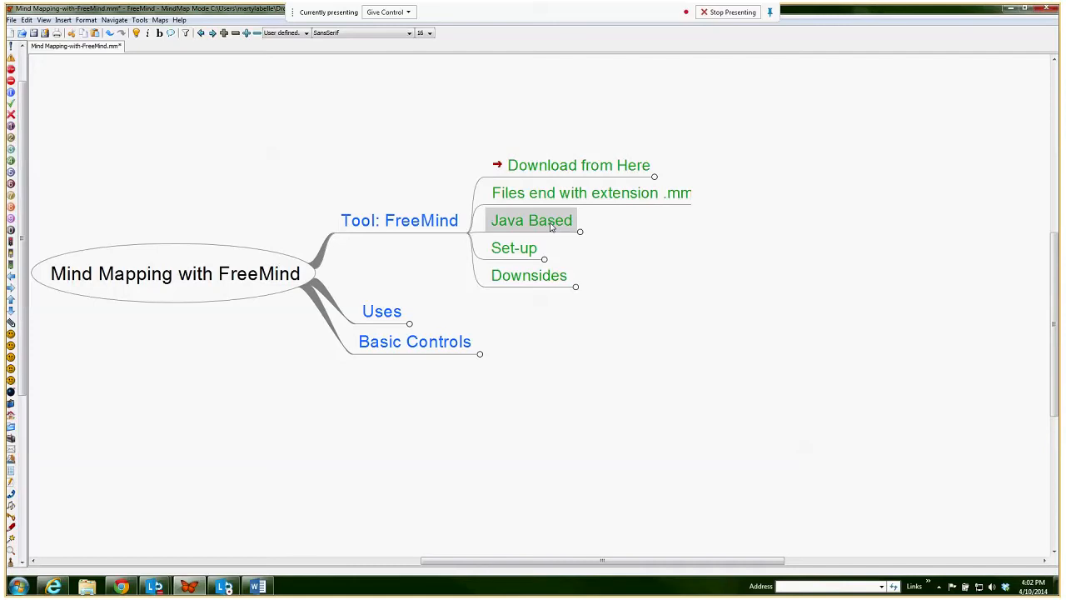
left_click(563, 230)
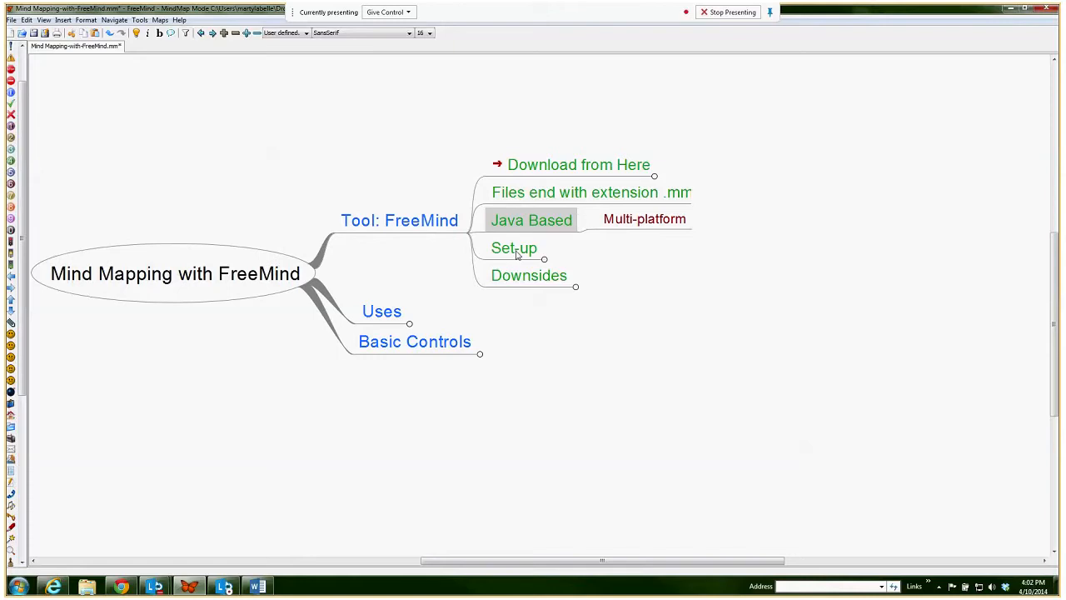
left_click(542, 259)
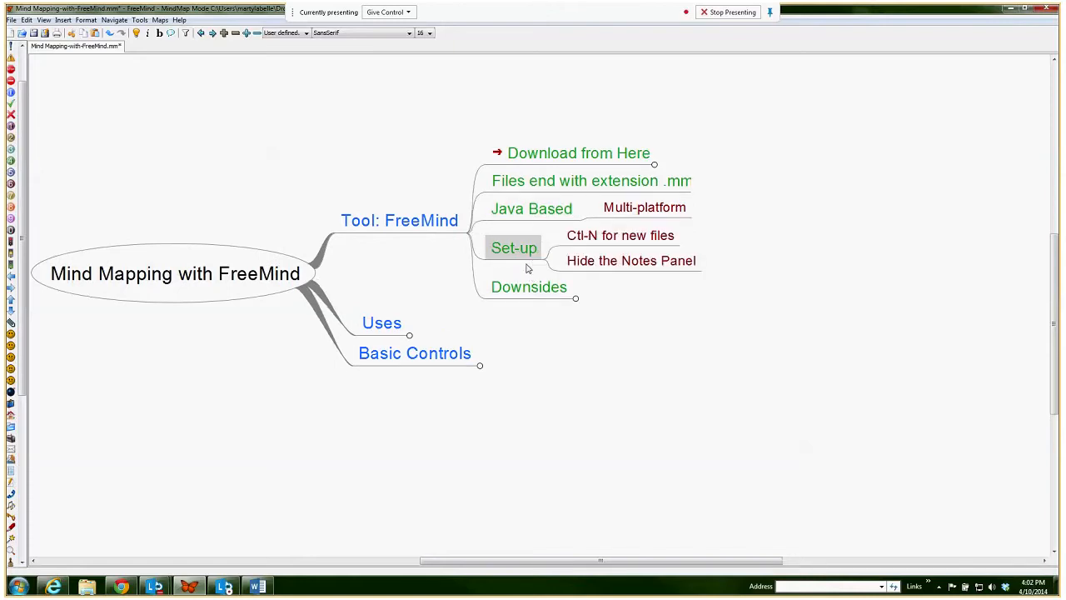
- Create a new mind map and rename its central node to Root Node
left_click(12, 19)
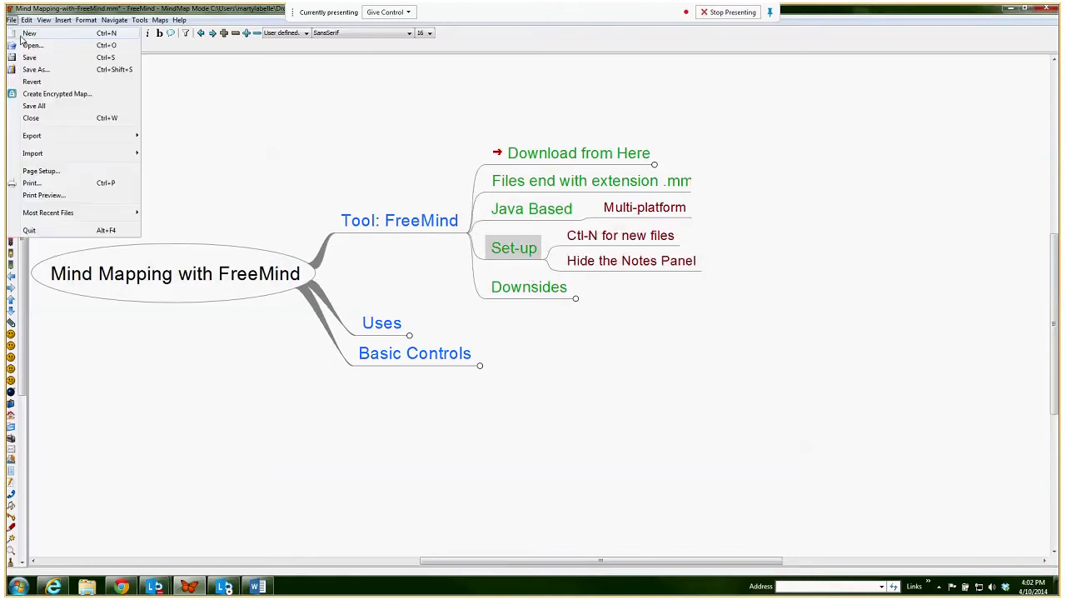
left_click(38, 35)
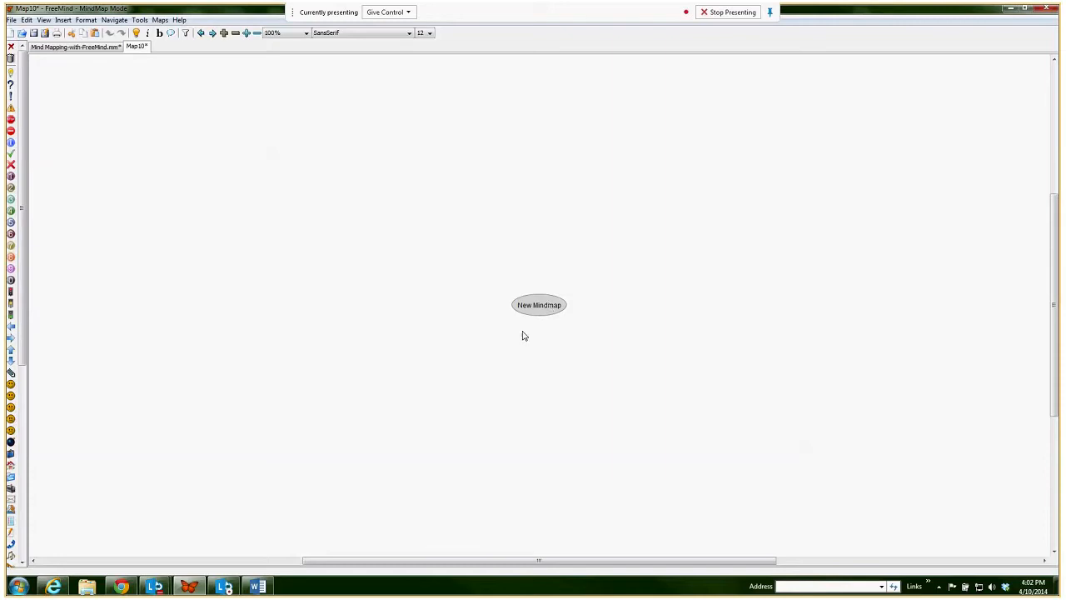
double_click(550, 306)
left_click_drag(563, 306, 512, 309)
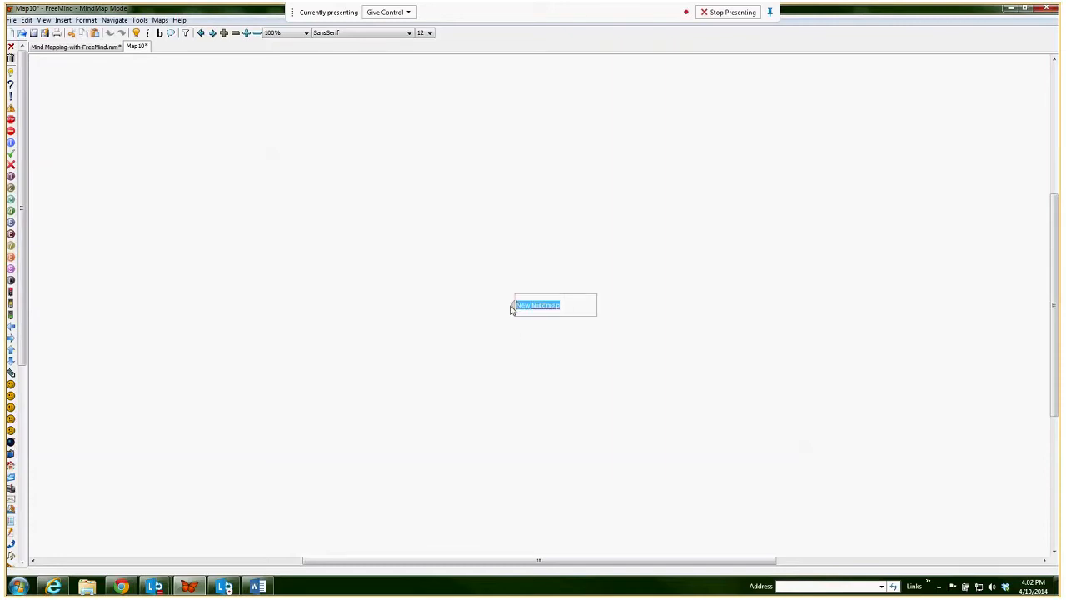
type("ROot")
key("BackSpace")
key("BackSpace")
key("BackSpace")
type("oot D")
key("BackSpace")
type("Node")
key("Return")
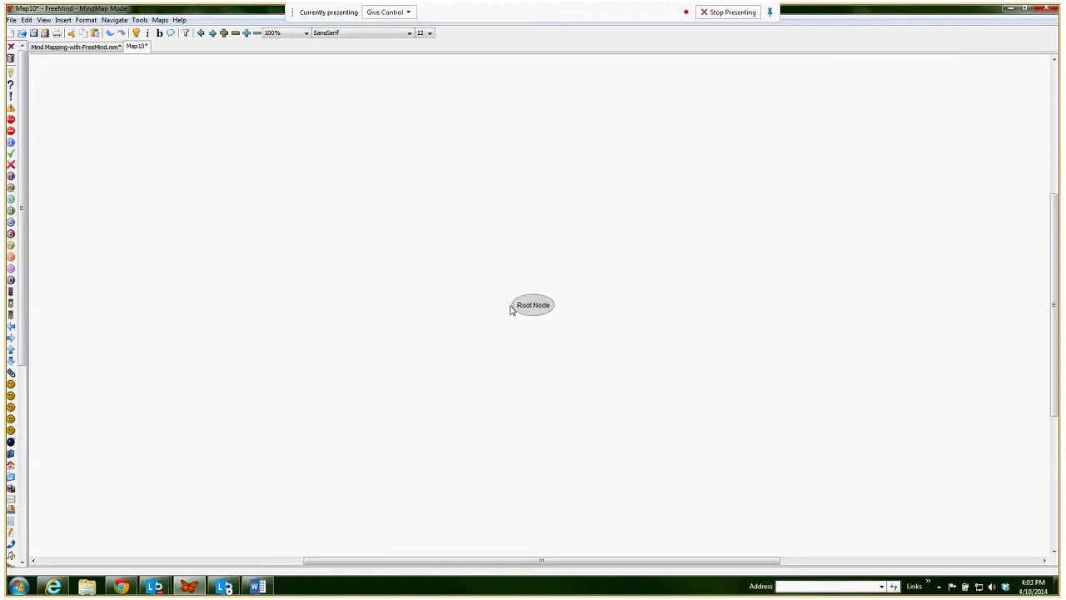
- Try to save the new mind map as Root Node.mm in My Documents
key("ctrl+s")
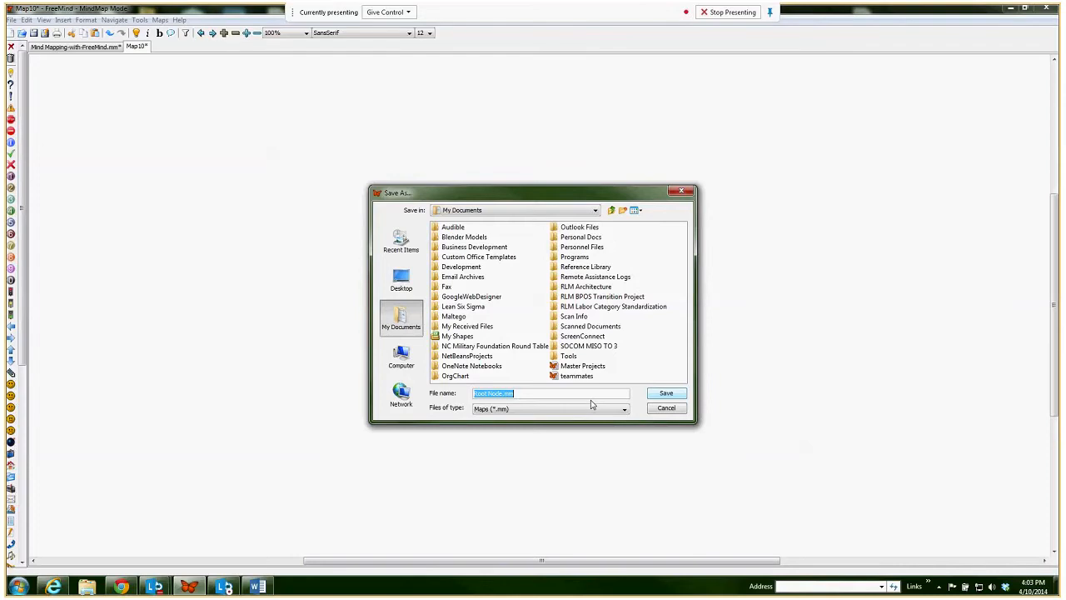
key("Return")
left_click(524, 321)
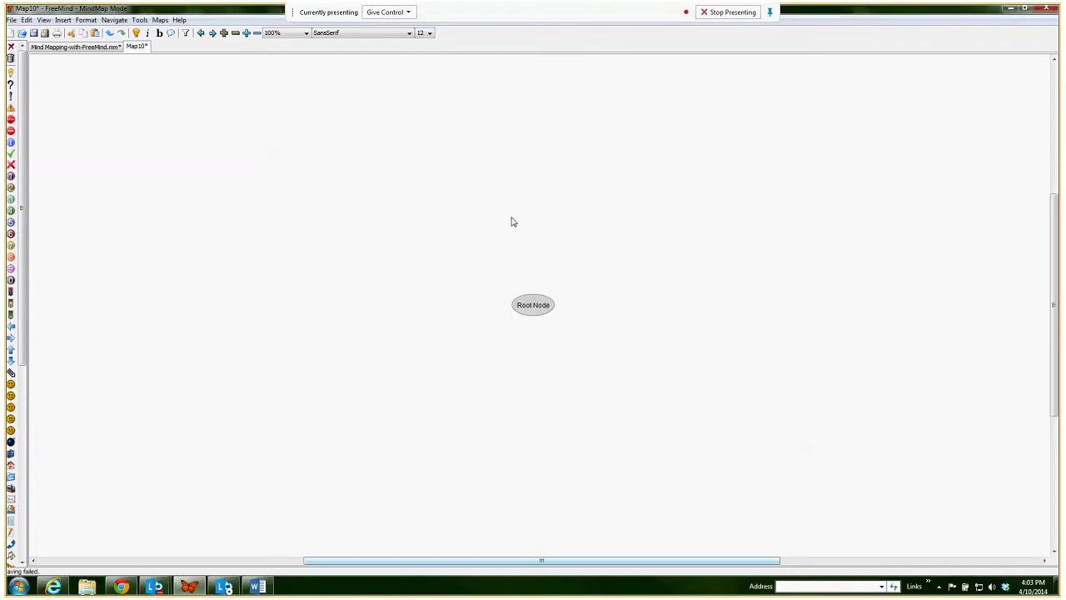
- In the Mind Mapping-with-FreeMind.mm map, expand the Downsides node and collapse the Set-up node
left_click(84, 48)
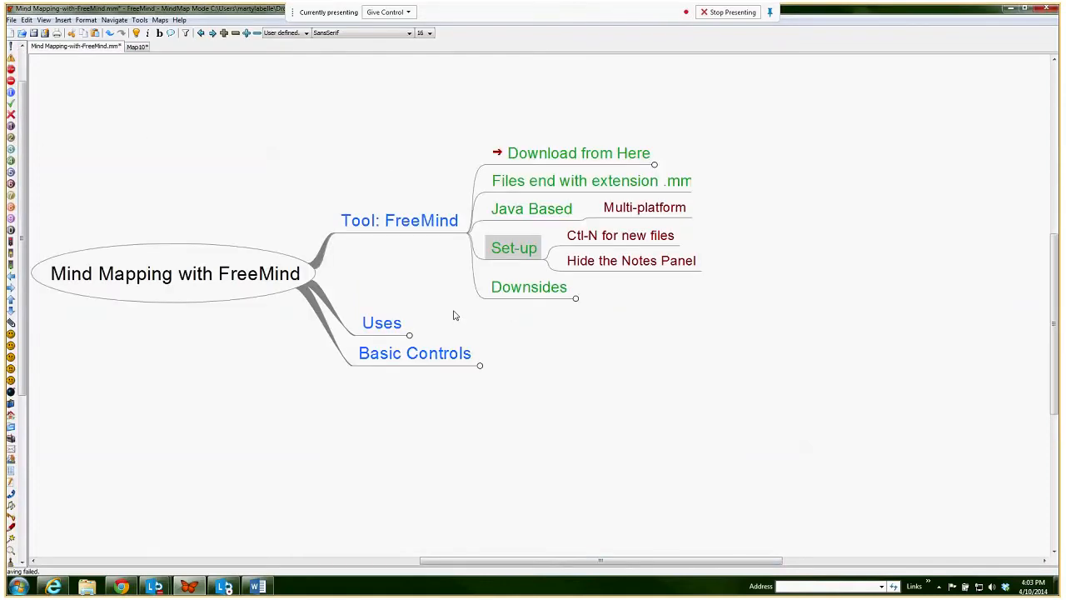
left_click(551, 294)
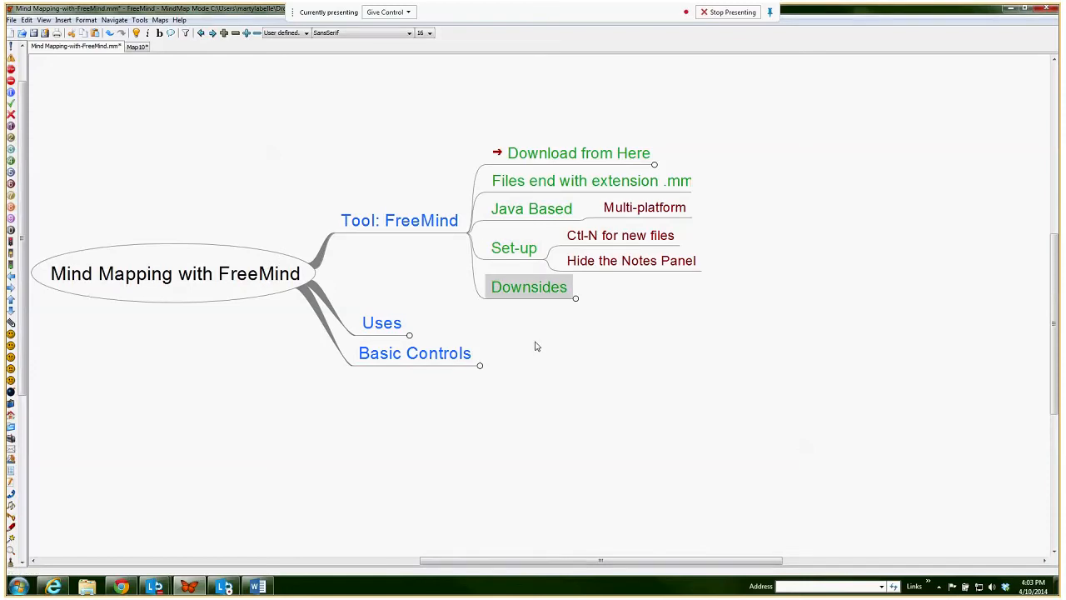
key("space")
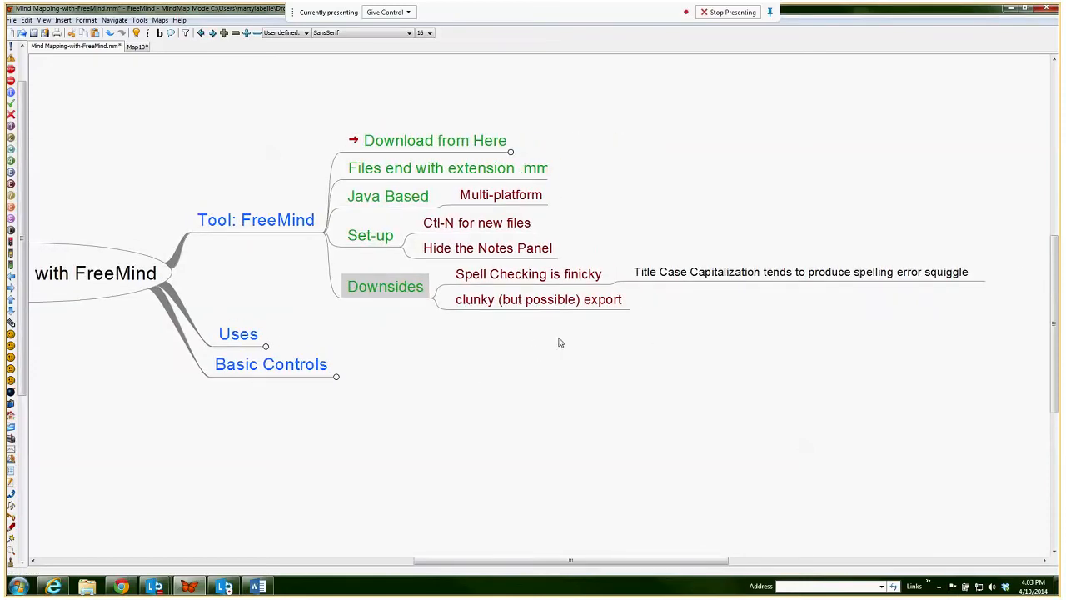
left_click(400, 245)
left_click_drag(632, 325, 590, 360)
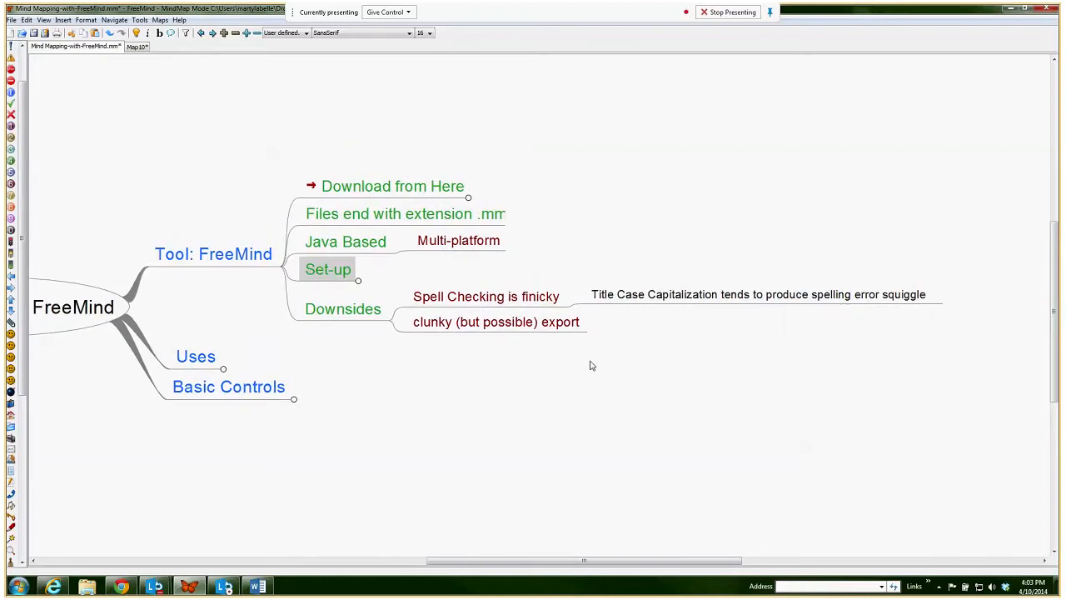
- Try a lowercase c in "Capitalization" in the Title Case node under Spell Checking is finicky, and restore the capital C
double_click(673, 301)
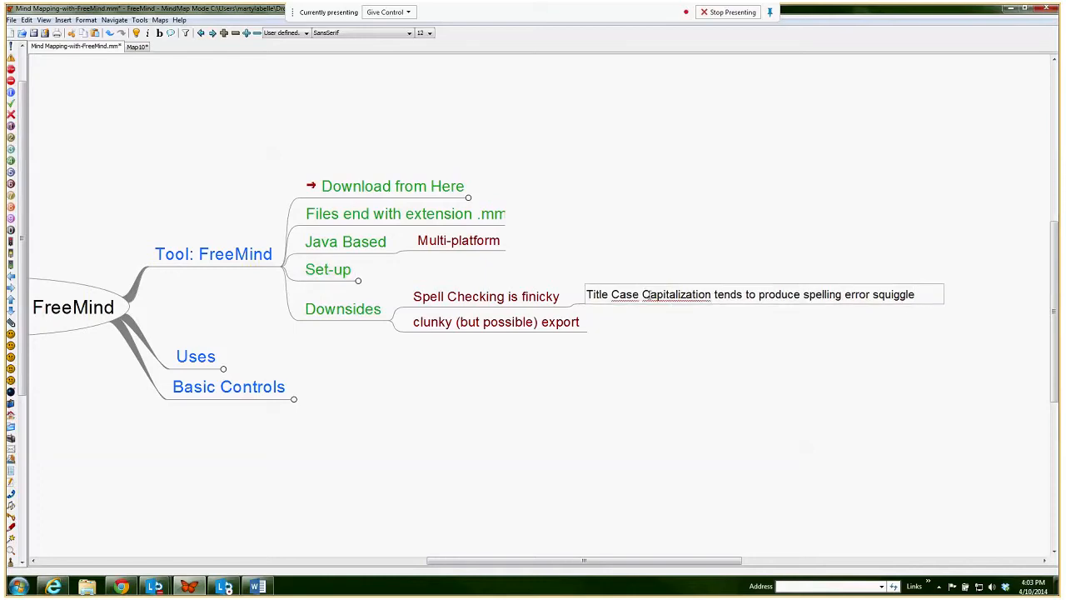
left_click_drag(650, 295, 642, 295)
type("c")
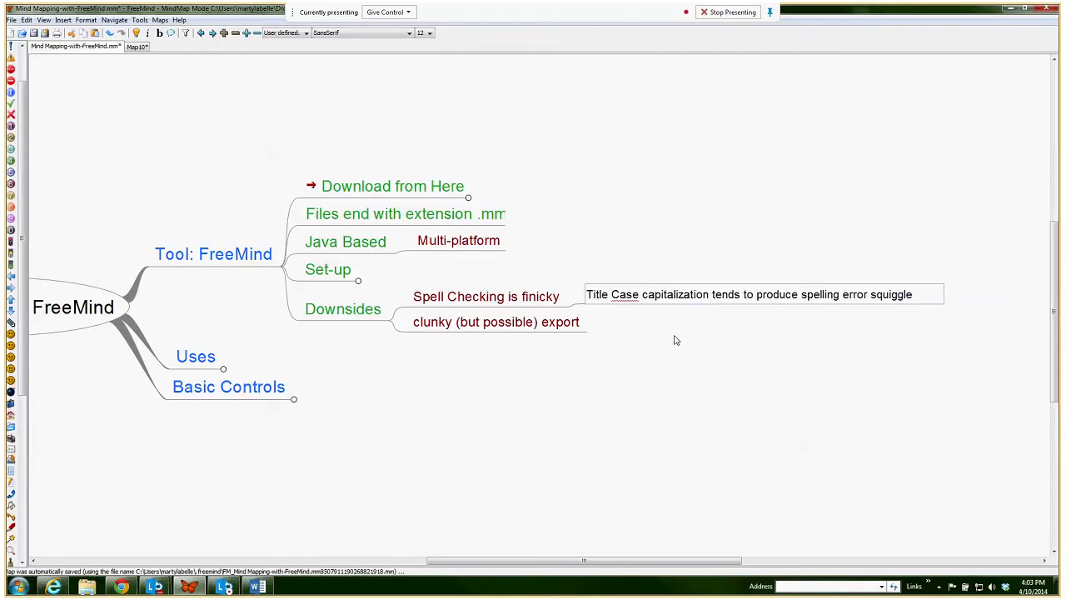
key("shift+Left")
type("C")
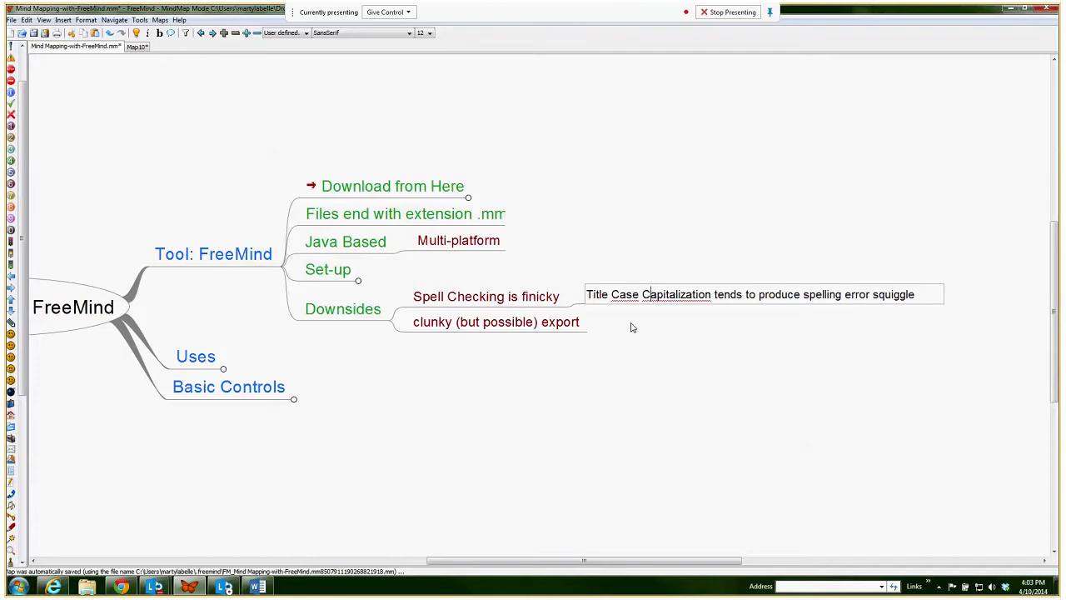
- Finish editing the Title Case node and collapse its parent, Spell Checking is finicky
left_click(483, 298)
left_click_drag(455, 394, 682, 354)
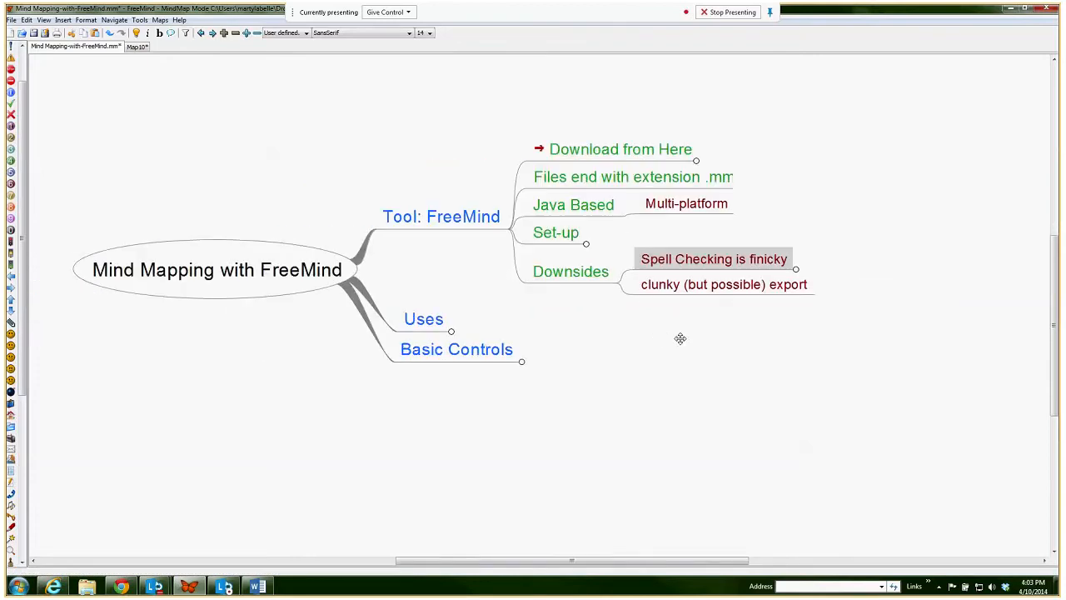
left_click_drag(761, 331, 683, 341)
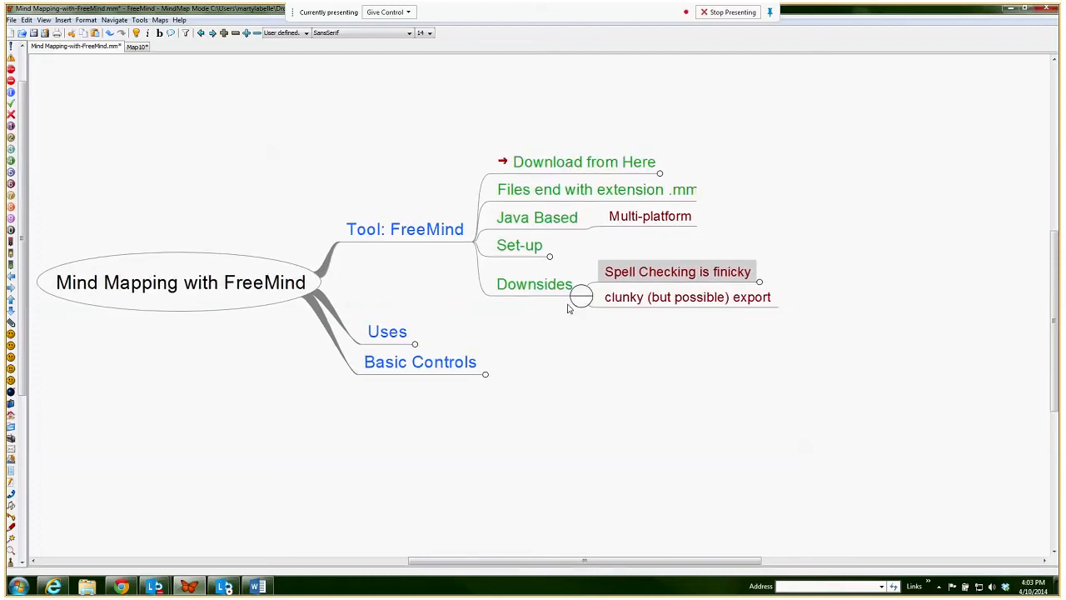
- Review the export formats offered for the mind map without exporting it
left_click(11, 20)
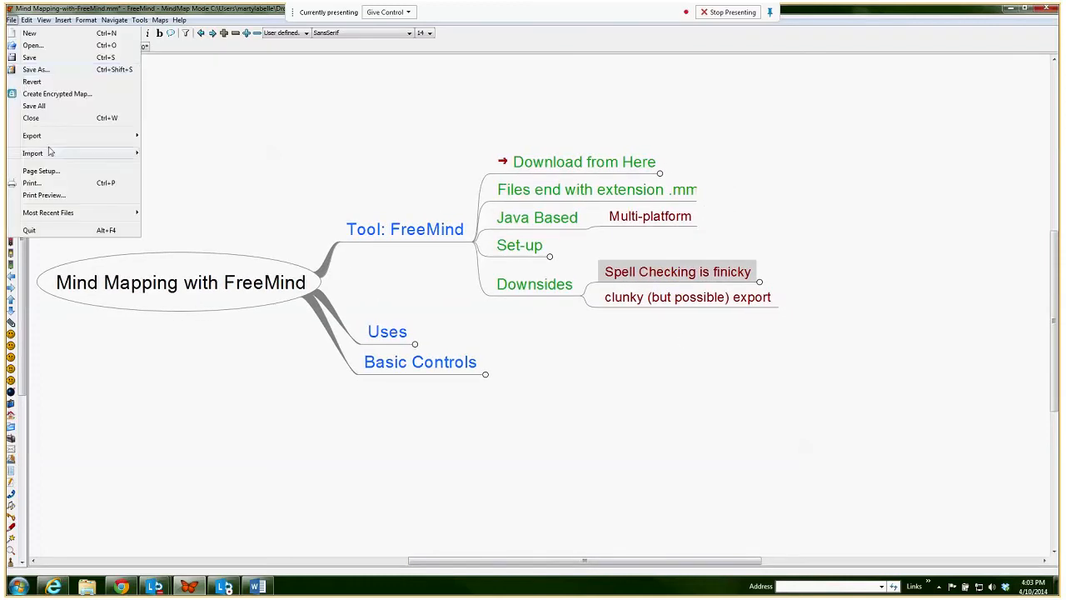
mouse_move(55, 139)
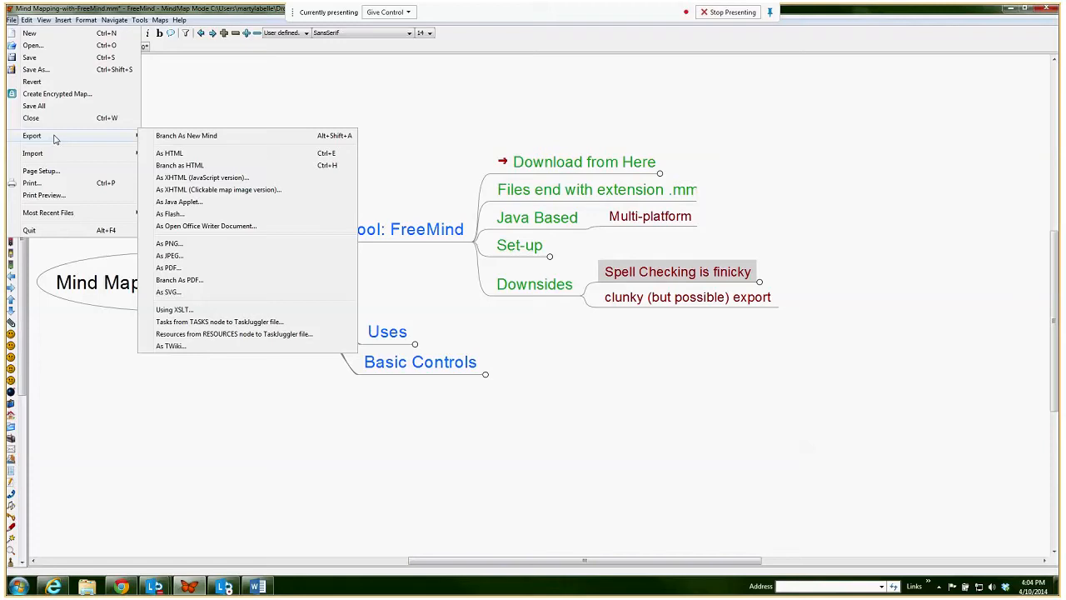
left_click(412, 151)
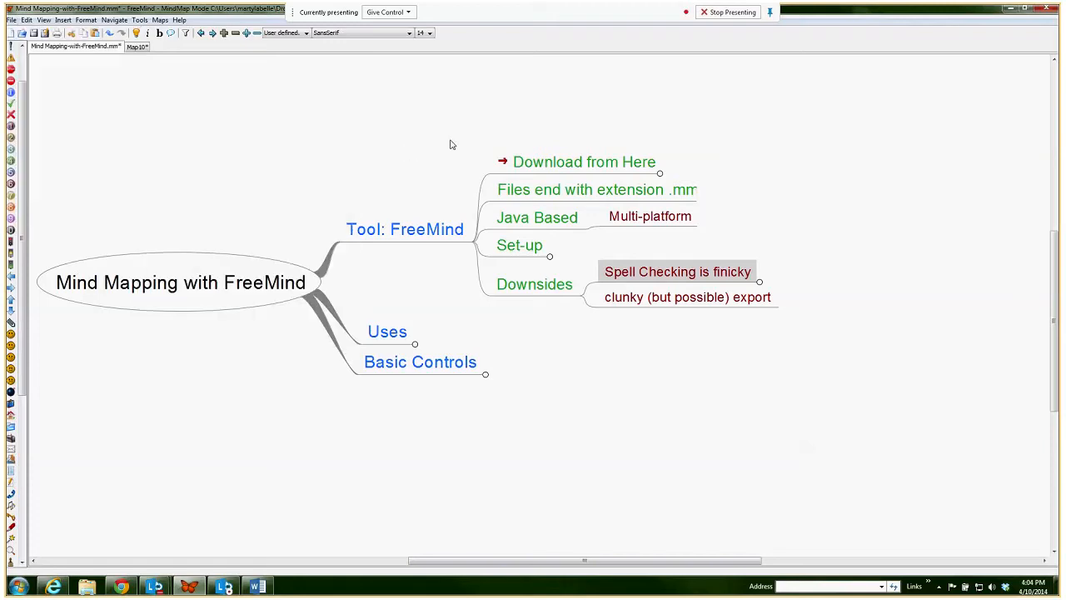
- Expand Uses down through Meetings to Status of issues for recurring meetings, and collapse the Tool: FreeMind branch
left_click_drag(425, 303, 491, 229)
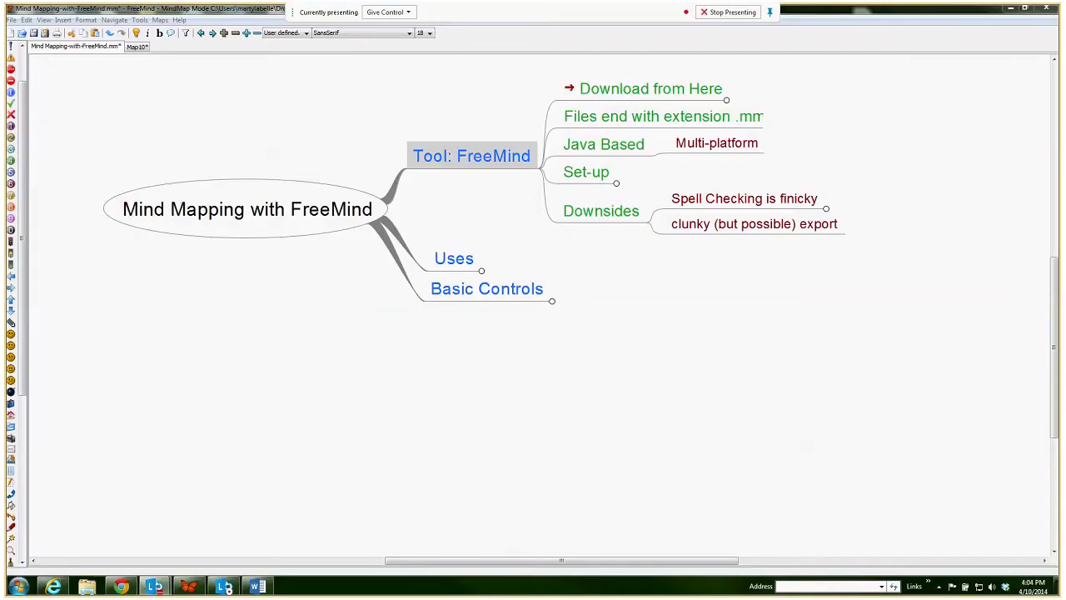
left_click(453, 263)
left_click(464, 264)
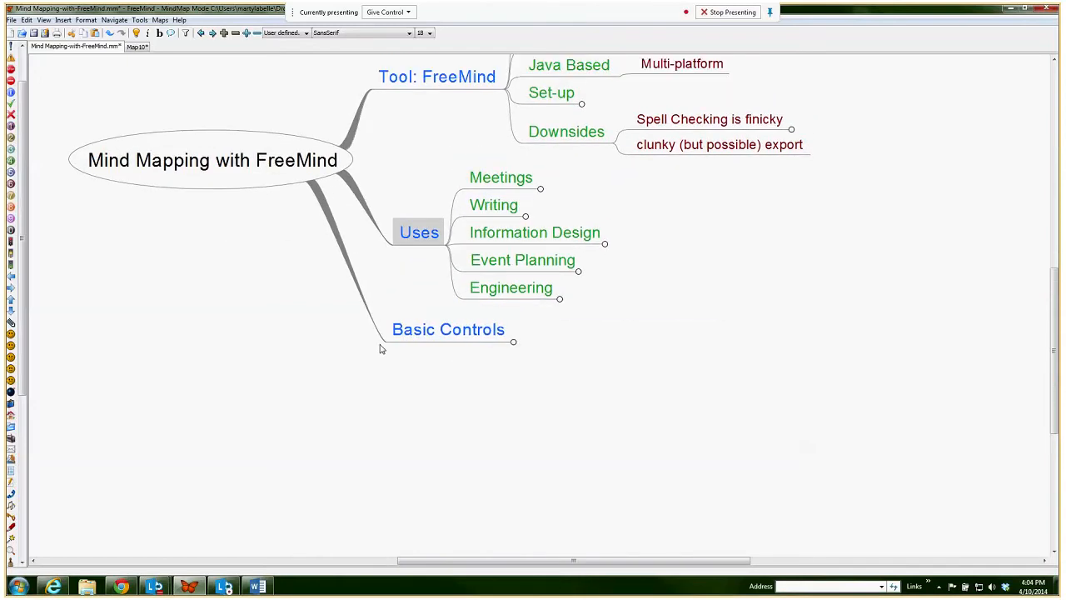
left_click(447, 79)
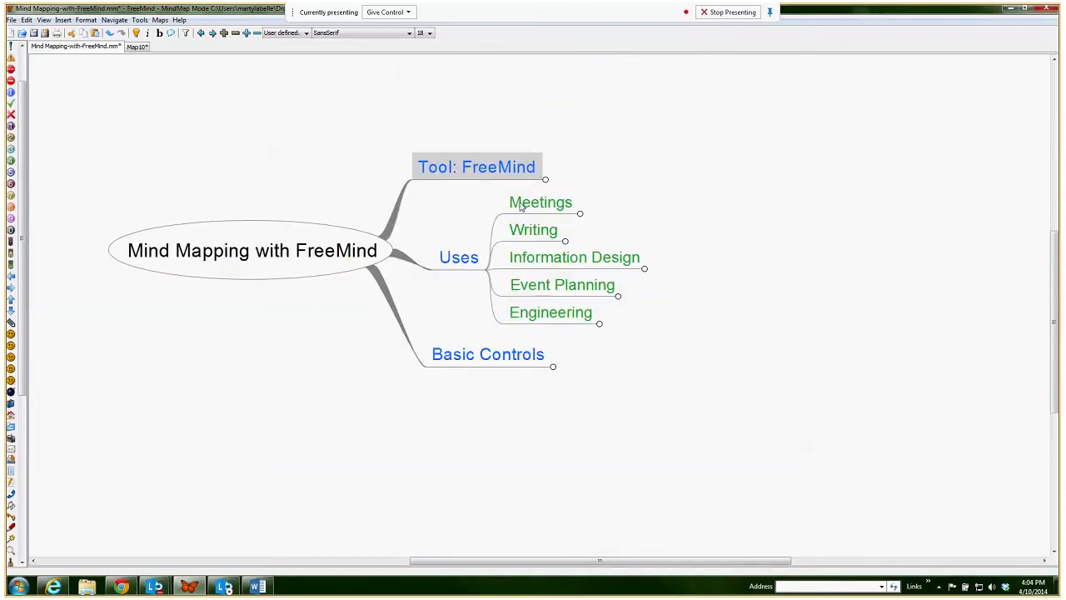
left_click(520, 203)
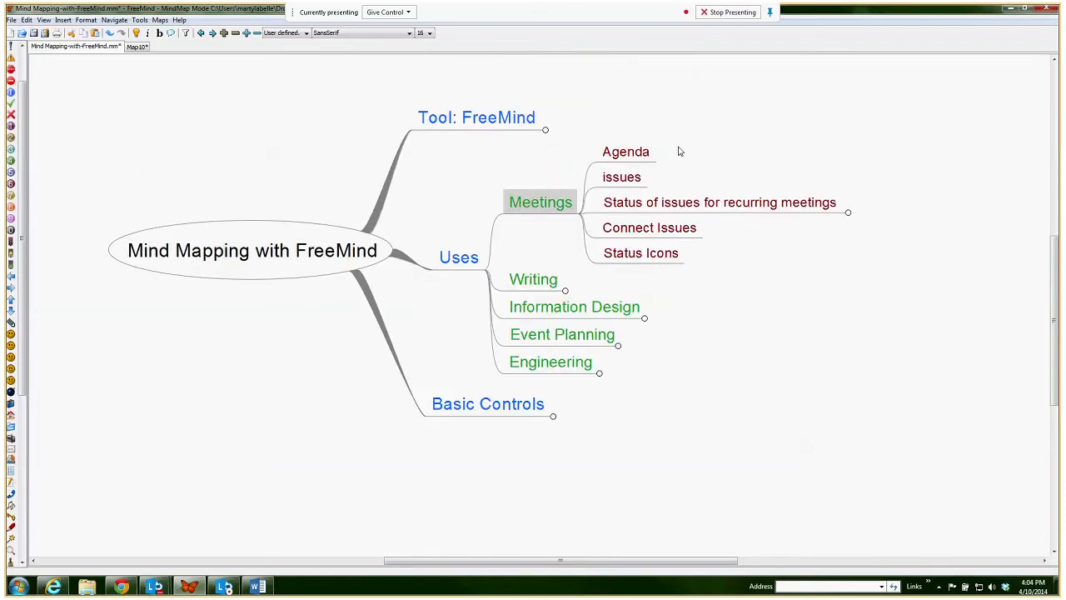
left_click(766, 209)
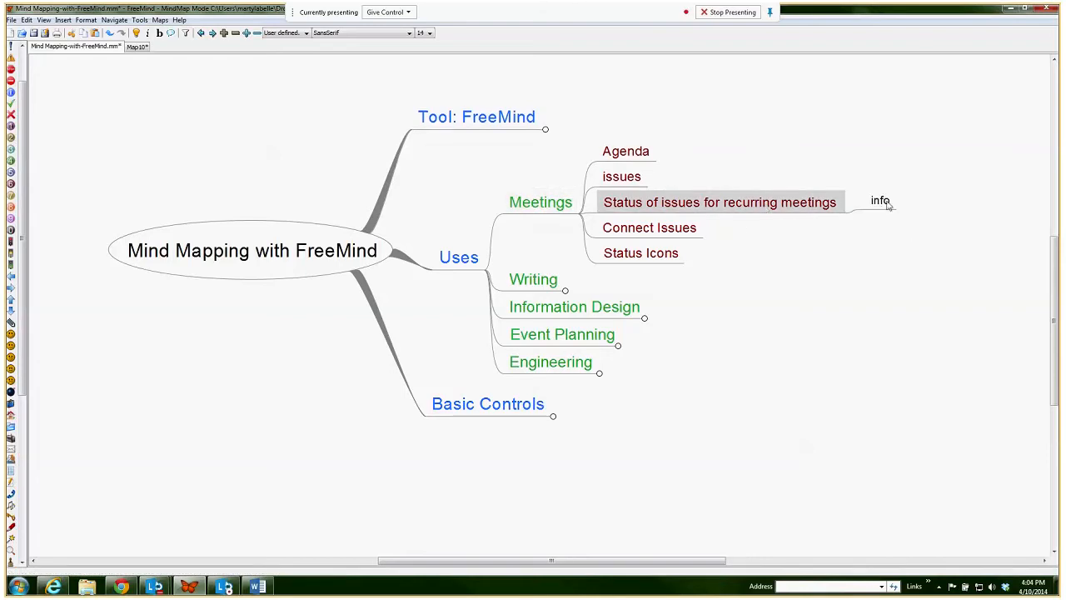
- Add an arrow link between the Connect Issues and Agenda nodes and give it arrowheads at both ends
left_click(673, 232)
left_click(631, 154, "ctrl")
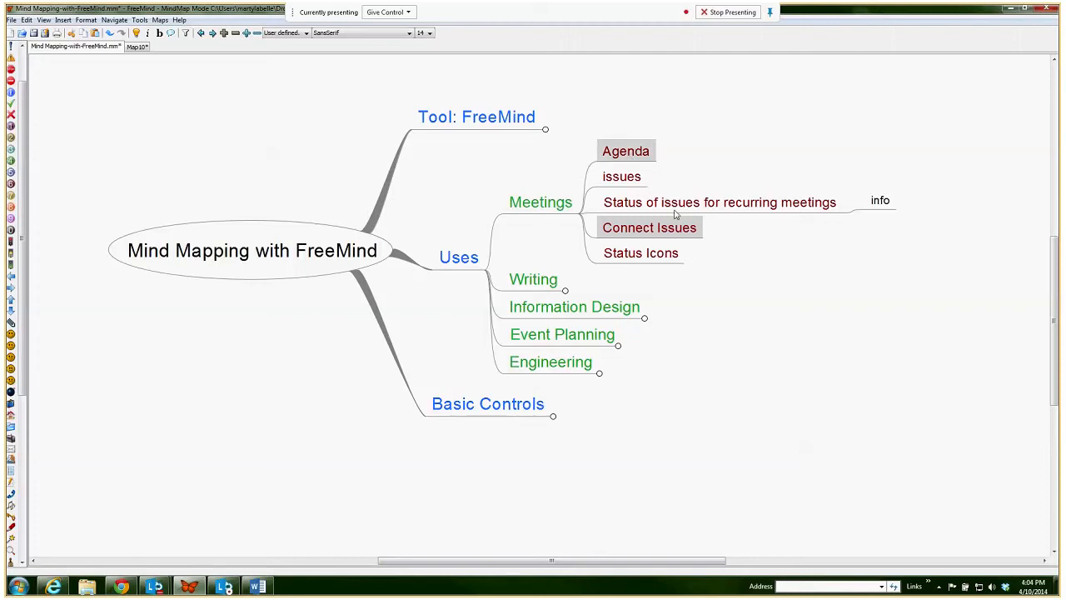
key("ctrl+l")
right_click(728, 174)
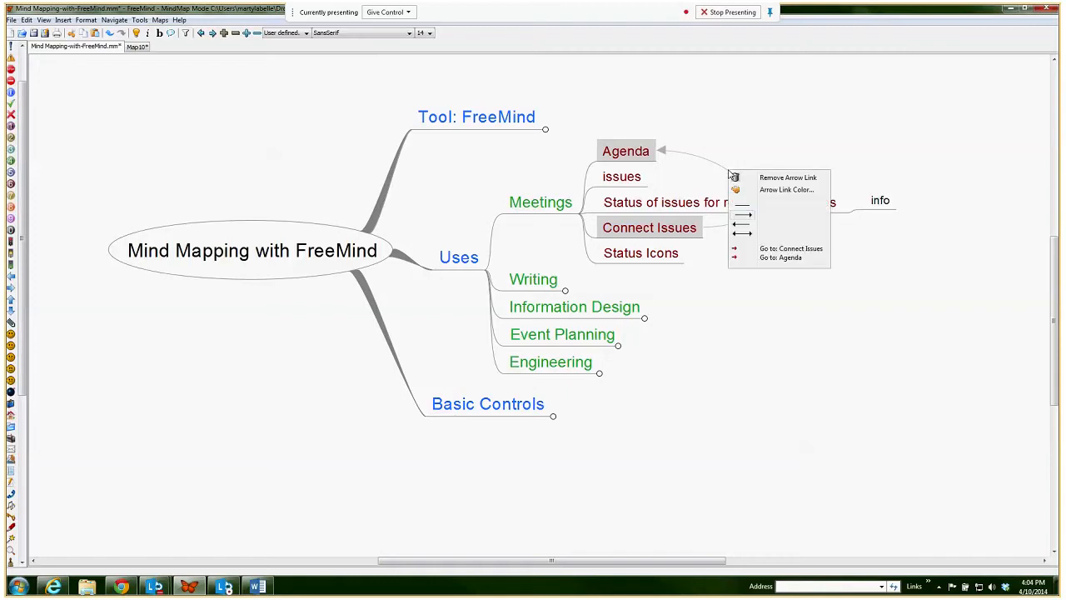
left_click(741, 233)
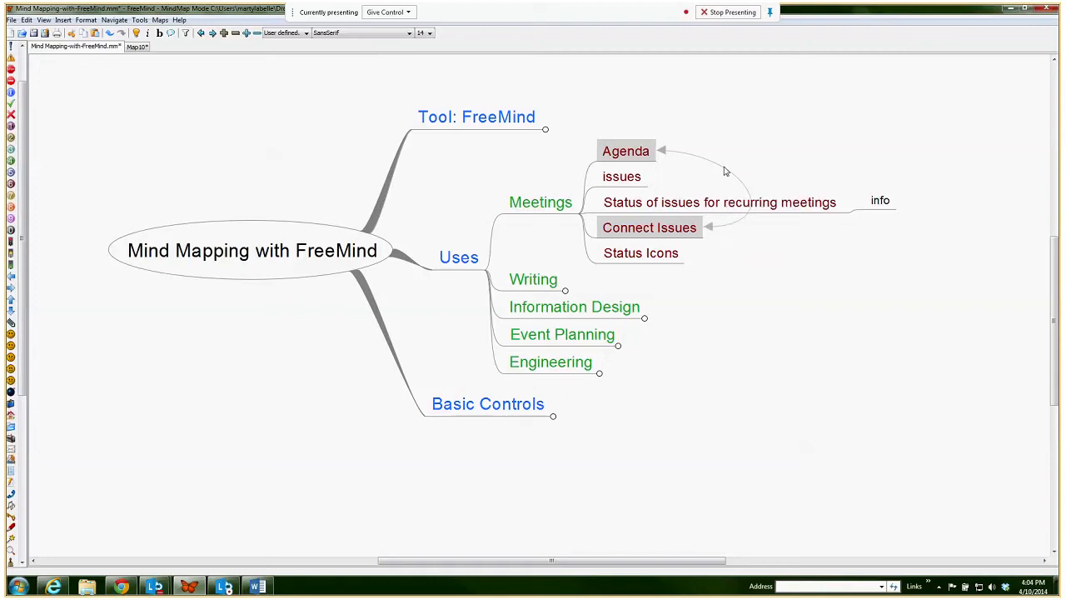
- Set the Agenda arrow link to point only toward Connect Issues, and remove the link
right_click(725, 171)
left_click(740, 218)
right_click(730, 174)
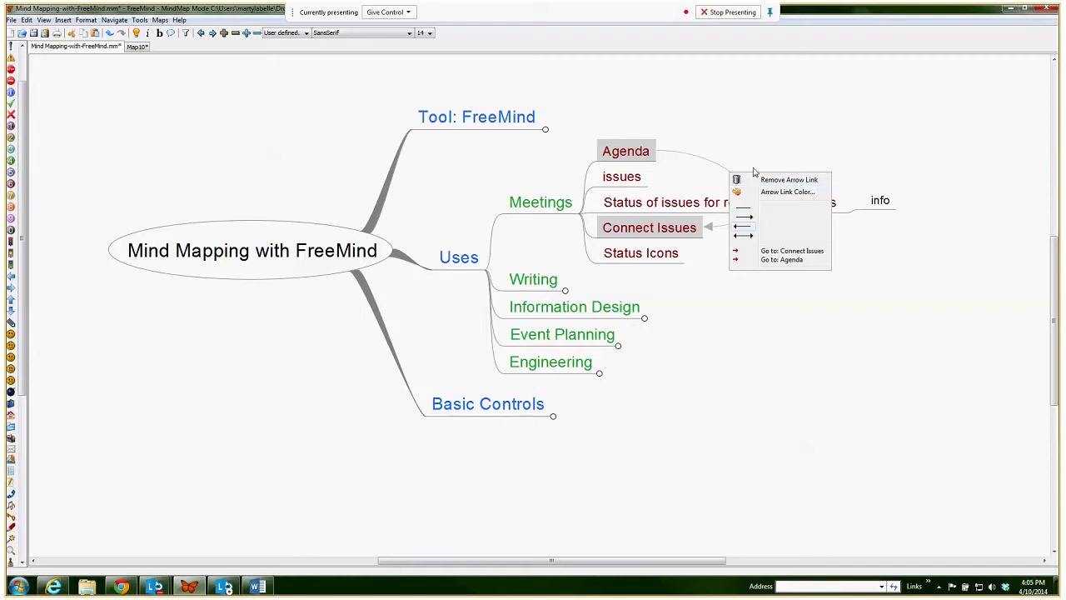
left_click(814, 185)
- Collapse the Meetings node under Uses
left_click_drag(740, 308, 856, 247)
left_click(666, 151)
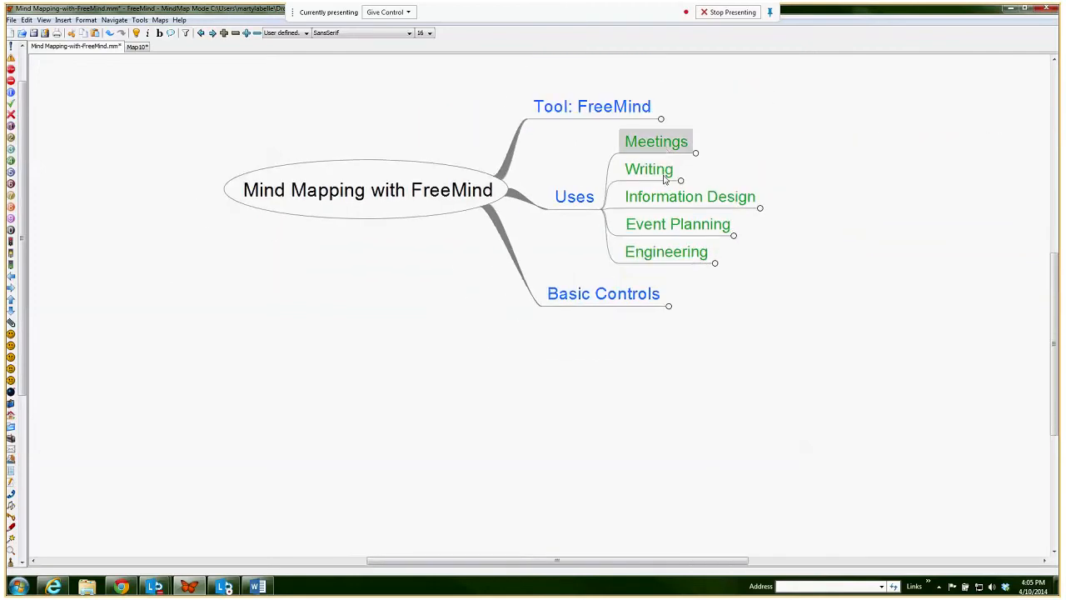
- Expand the Writing node and remove the arrow link from Graphically represent references to Structure Writing around goals
left_click(655, 169)
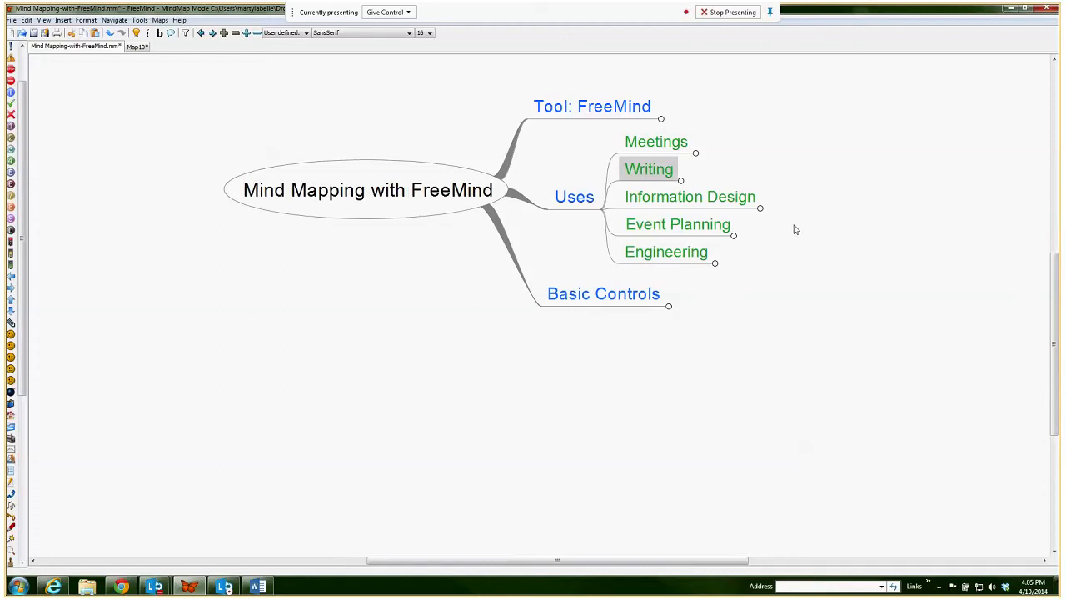
key("space")
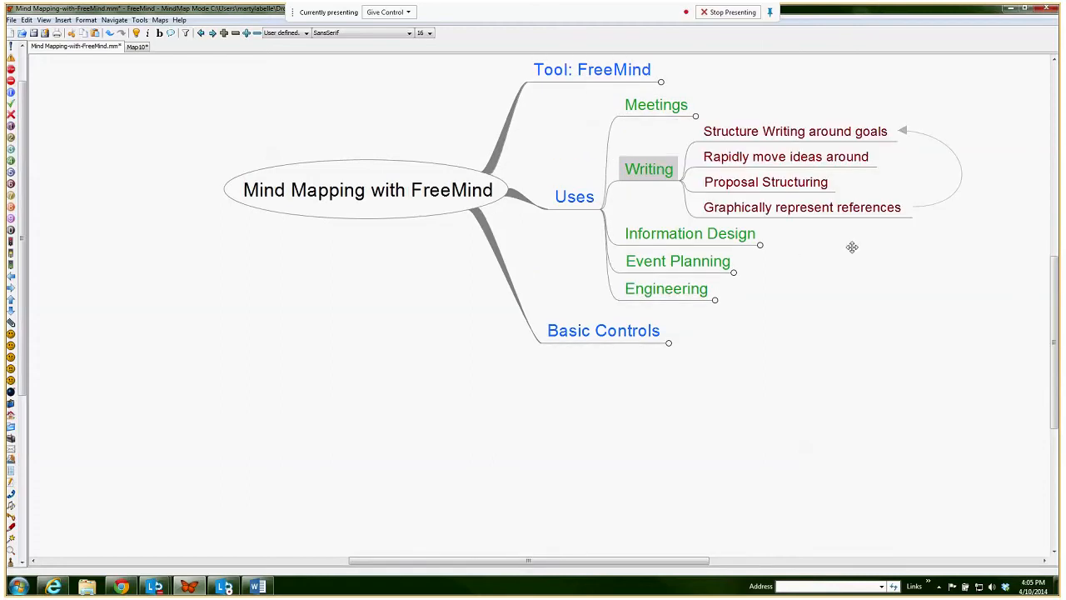
right_click(868, 218)
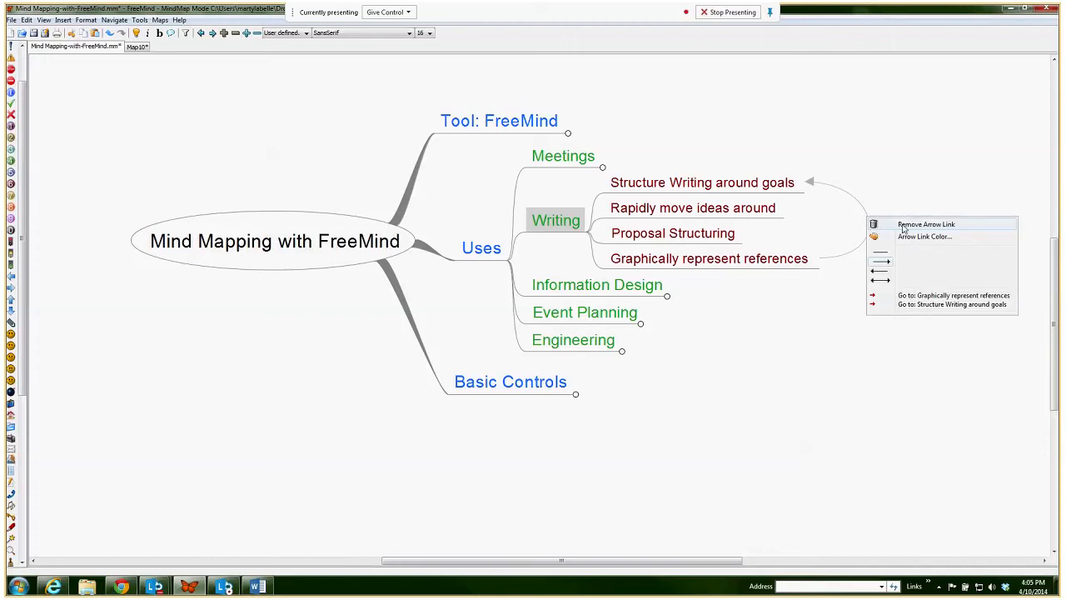
left_click(905, 225)
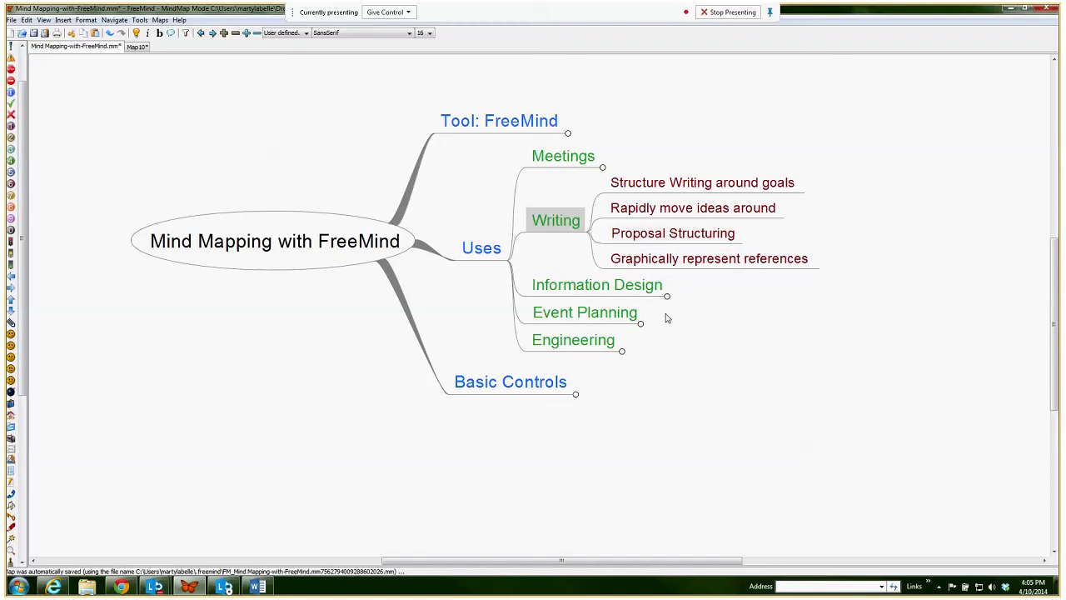
- Switch to the Word document to review the exported outline, highlight the bullets under 3.1 Writing, and return to FreeMind
left_click(615, 293)
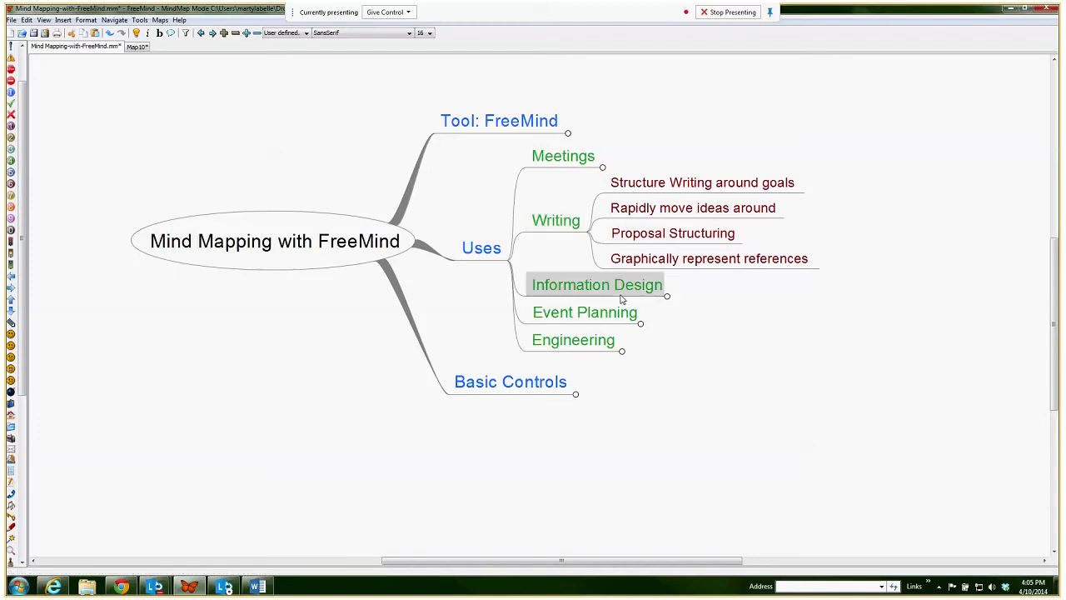
left_click_drag(462, 354, 473, 363)
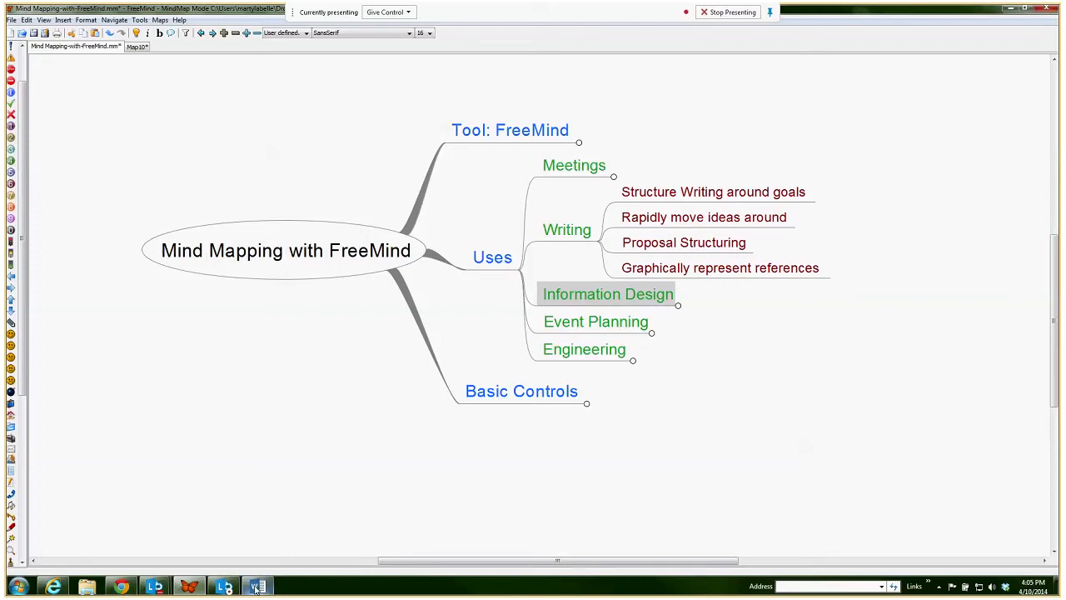
left_click(257, 586)
scroll(515, 279, "up", 8)
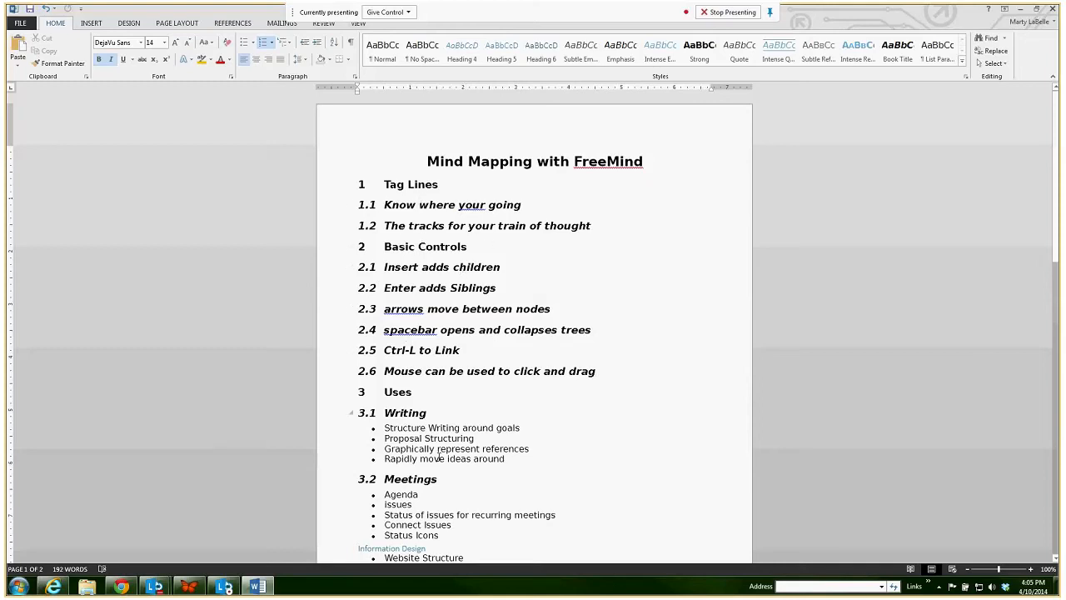
scroll(538, 255, "down", 4)
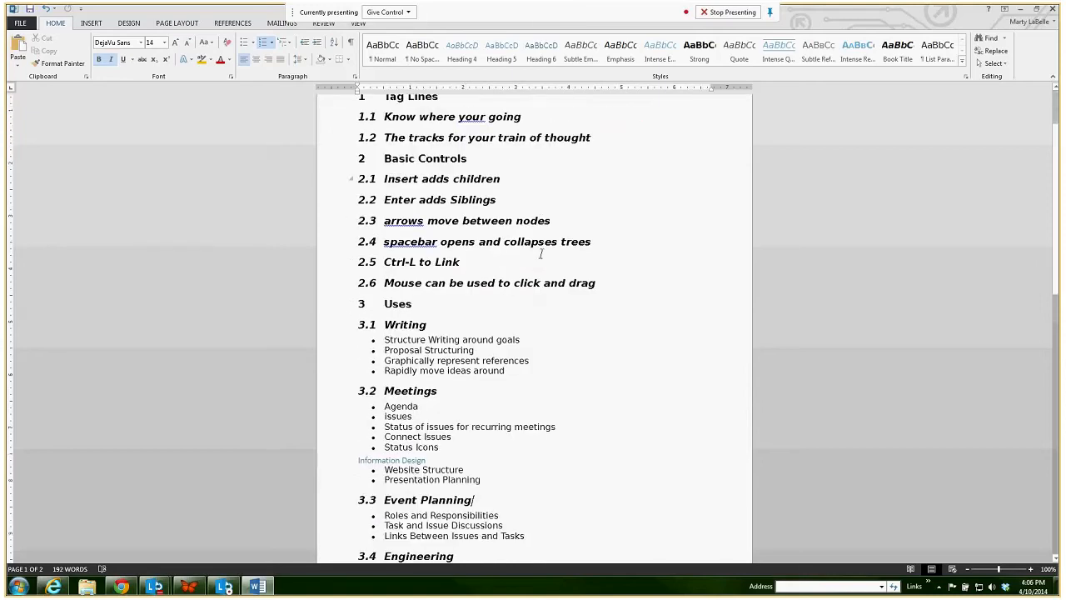
scroll(540, 253, "down", 1)
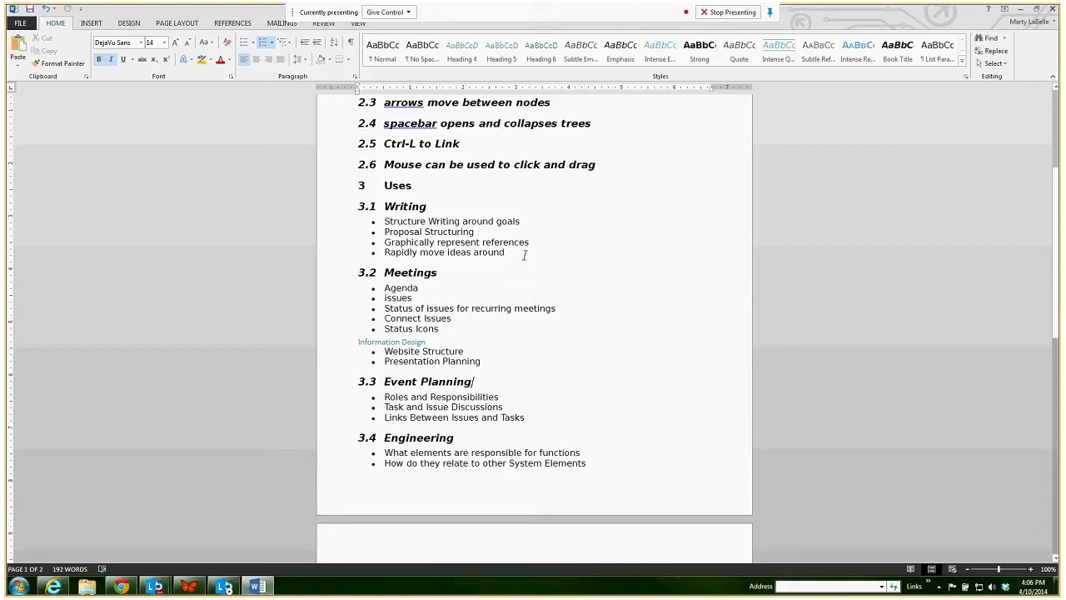
left_click_drag(384, 222, 504, 253)
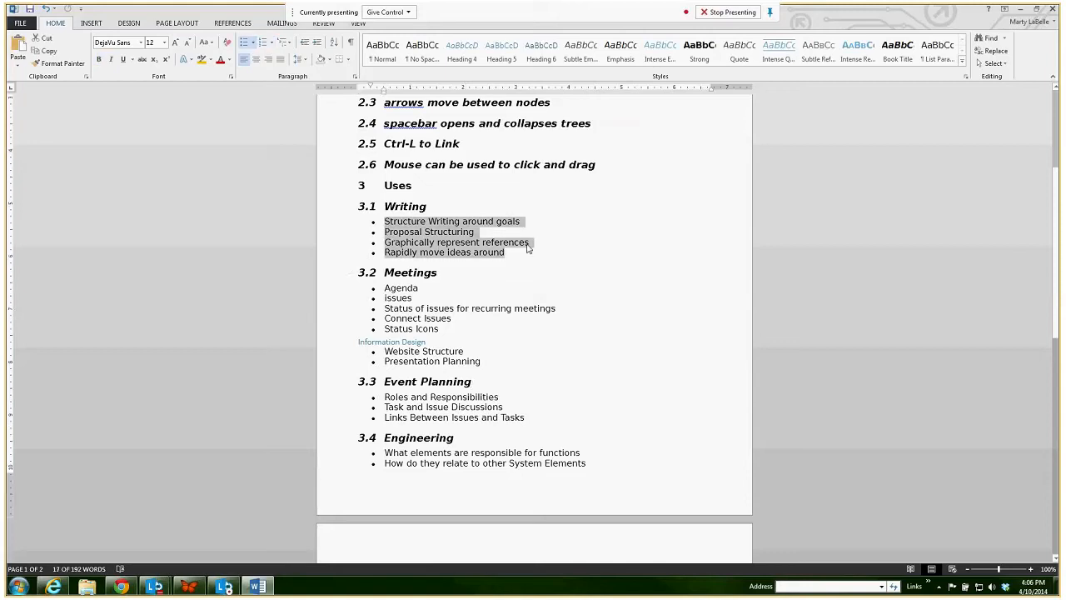
left_click(1021, 10)
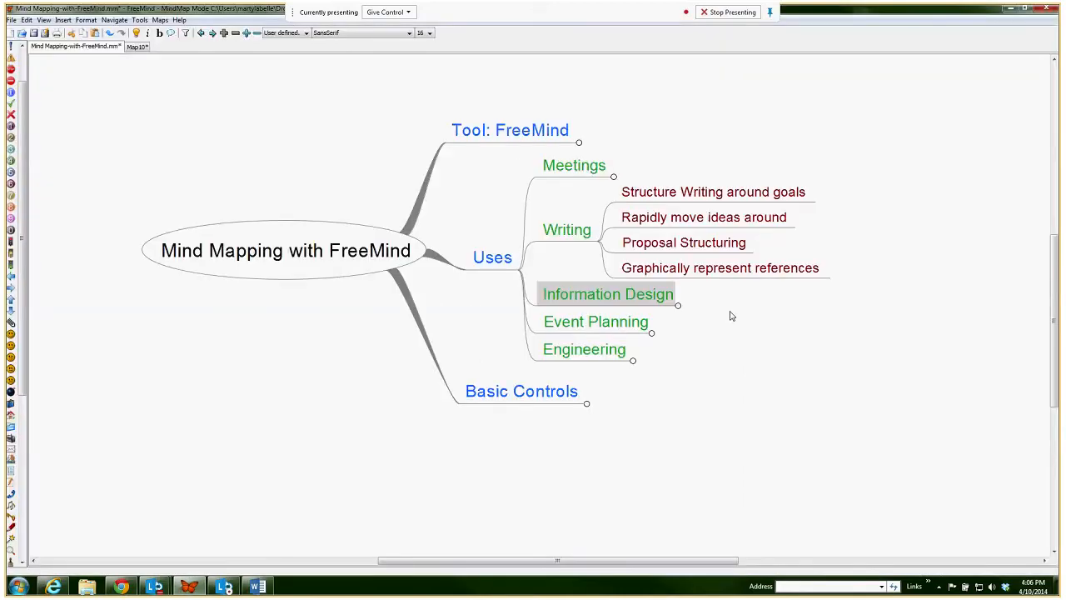
- Collapse the Writing node and expand Information Design under Uses
left_click(579, 230)
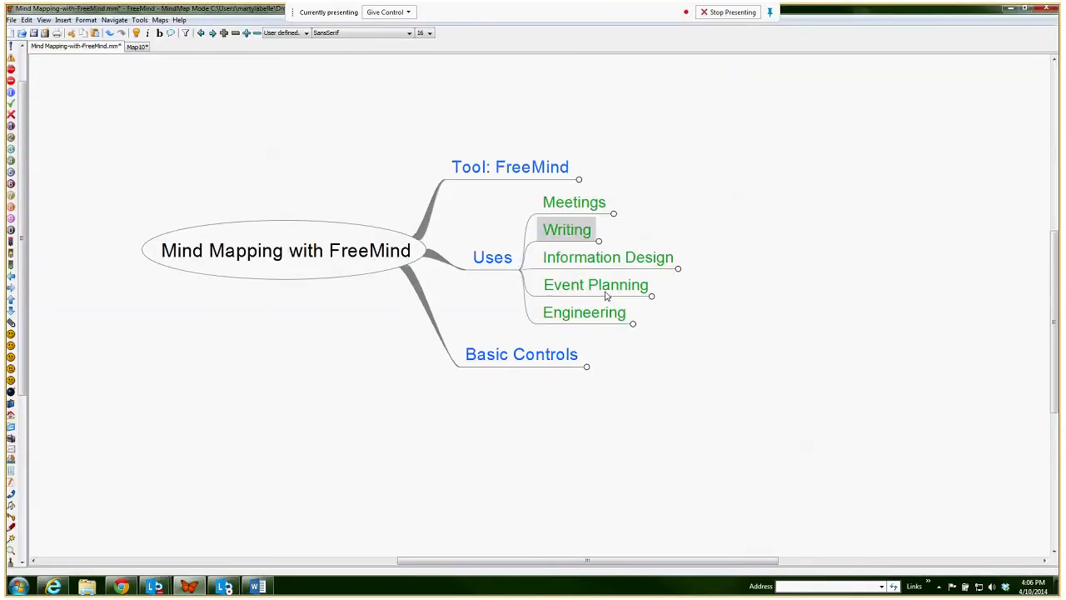
left_click(642, 265)
left_click(642, 266)
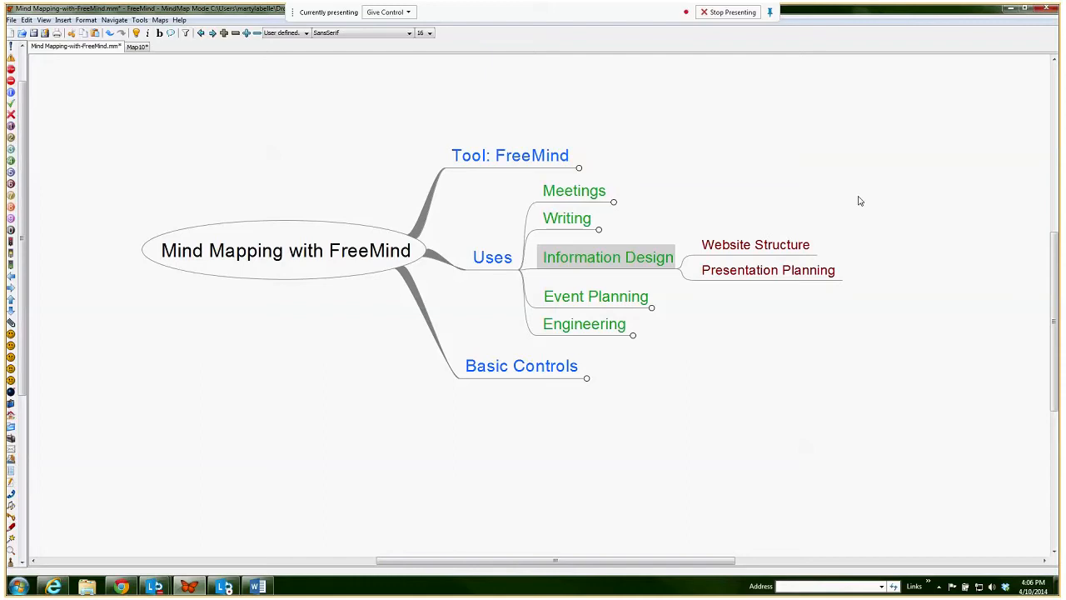
left_click_drag(724, 331, 630, 311)
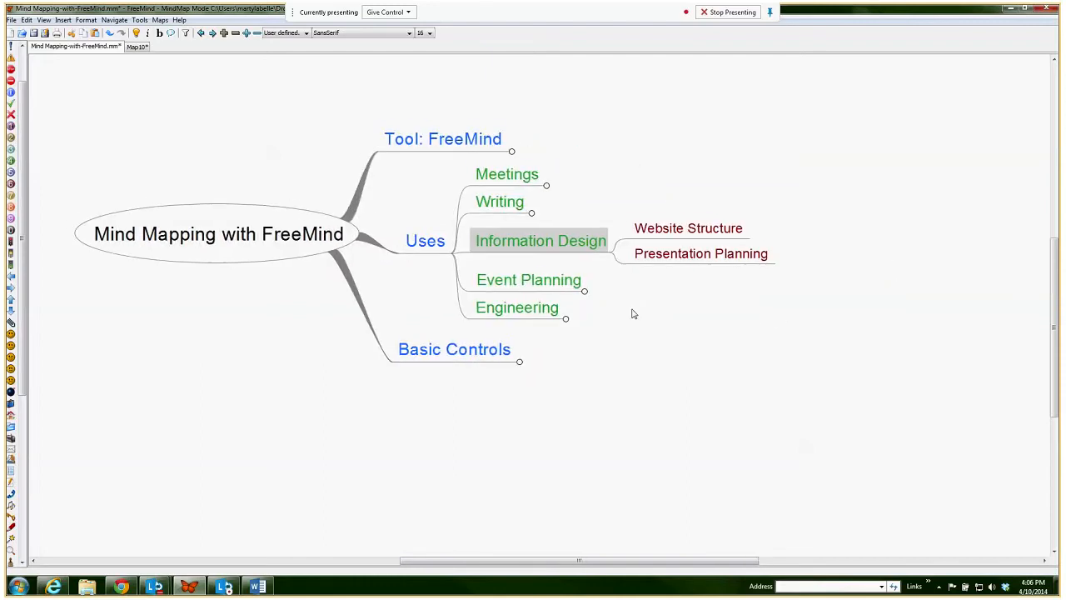
- Collapse Information Design, and unfold Event Planning to view its child nodes before folding it again
left_click(526, 234)
left_click(529, 273)
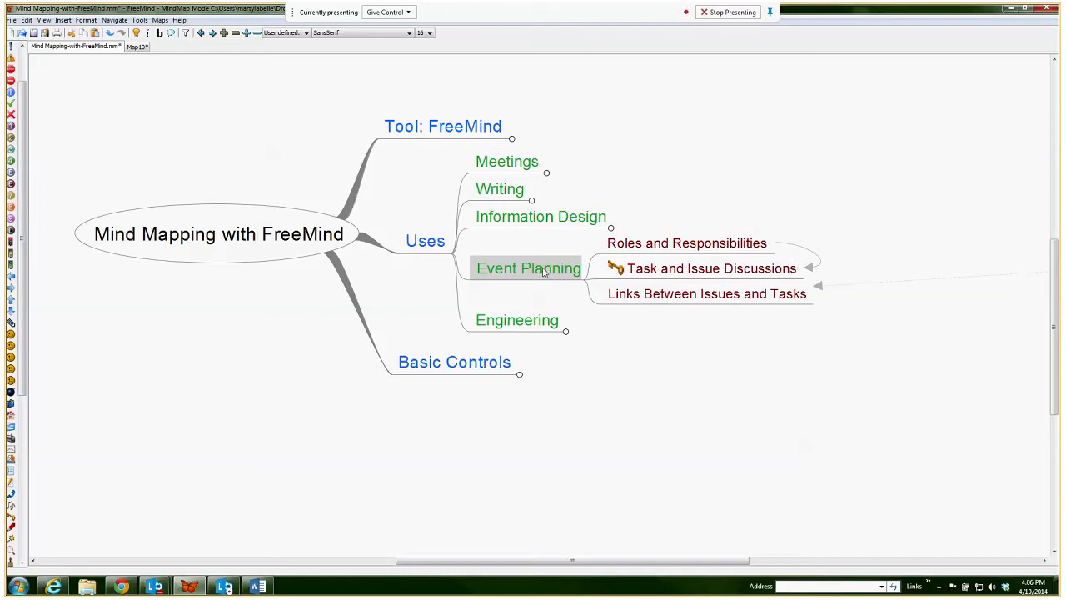
left_click(543, 271)
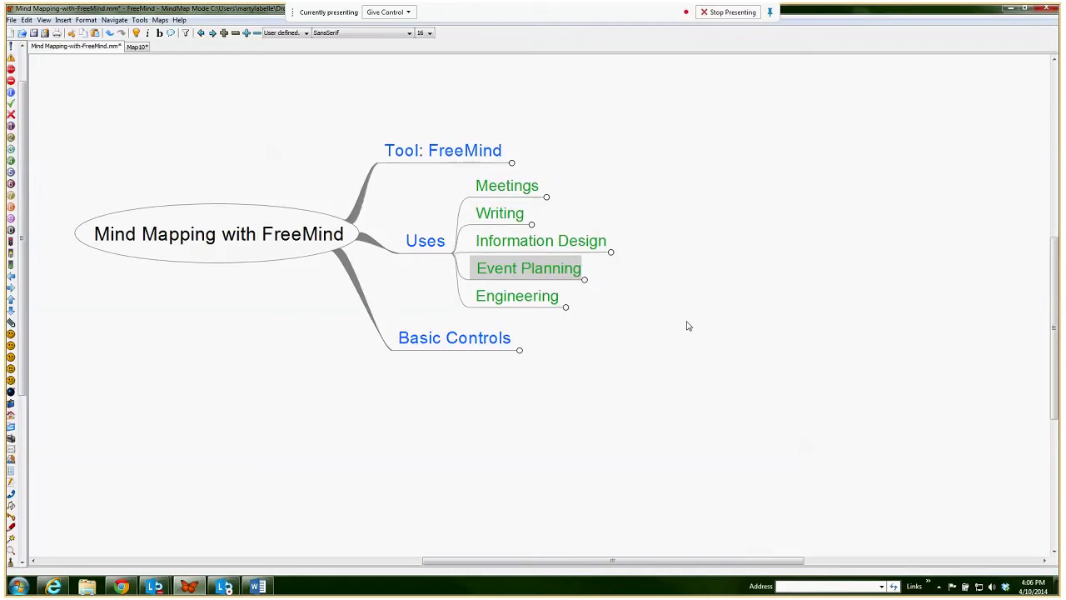
- View the child nodes of Meetings and Engineering one after the other, and collapse the whole Uses branch
left_click(541, 194)
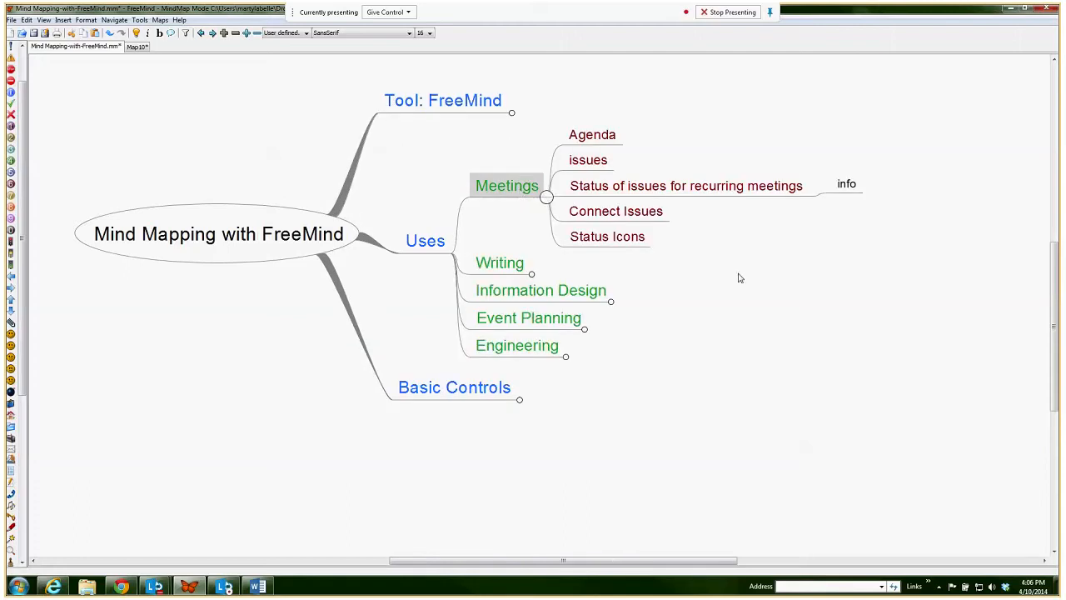
left_click(541, 194)
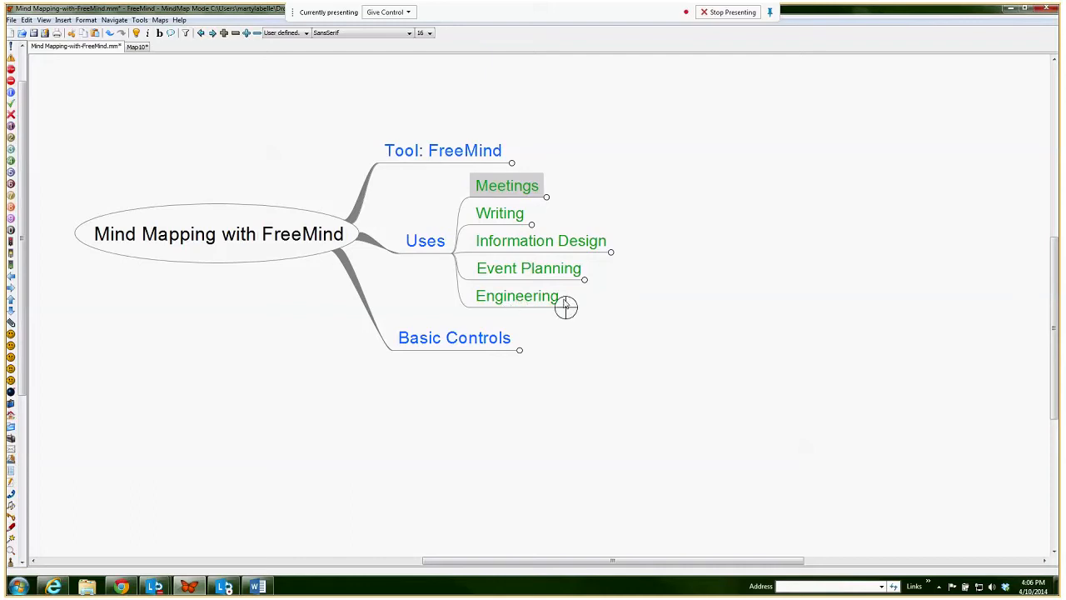
left_click(513, 302)
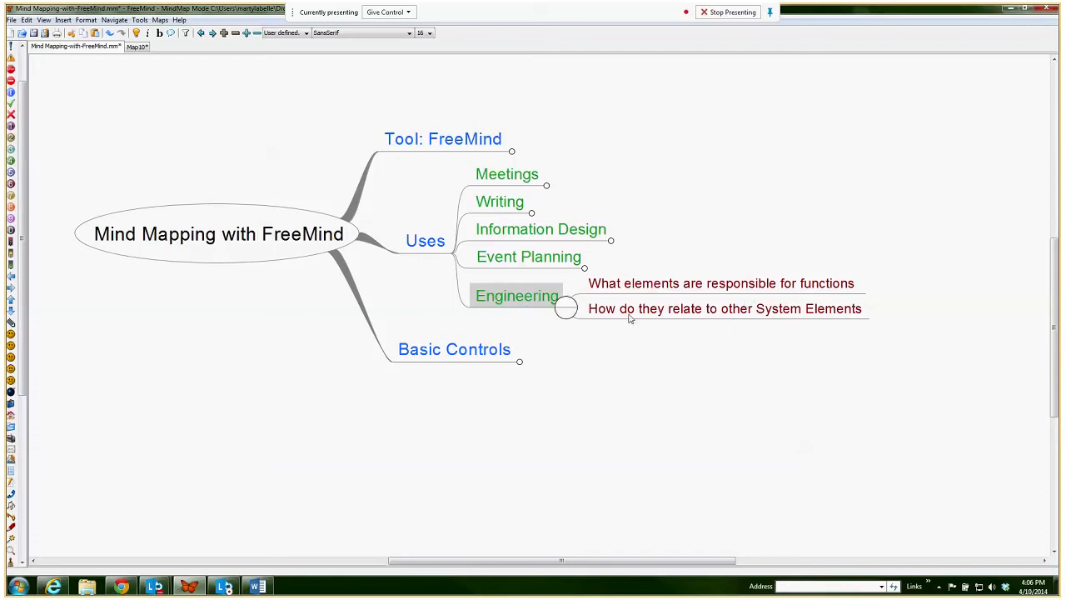
left_click(566, 308)
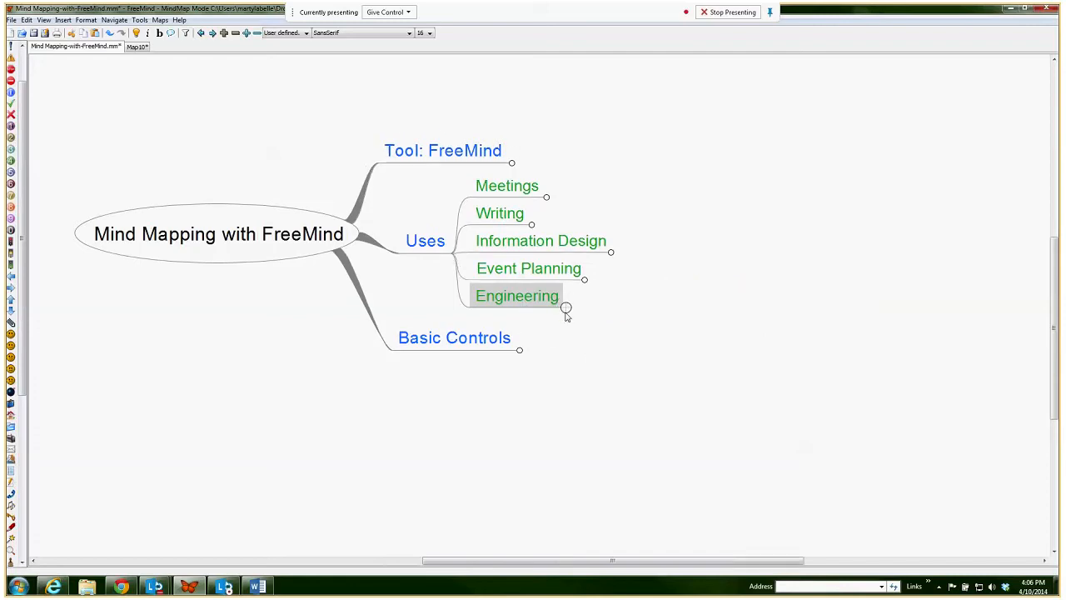
left_click(428, 244)
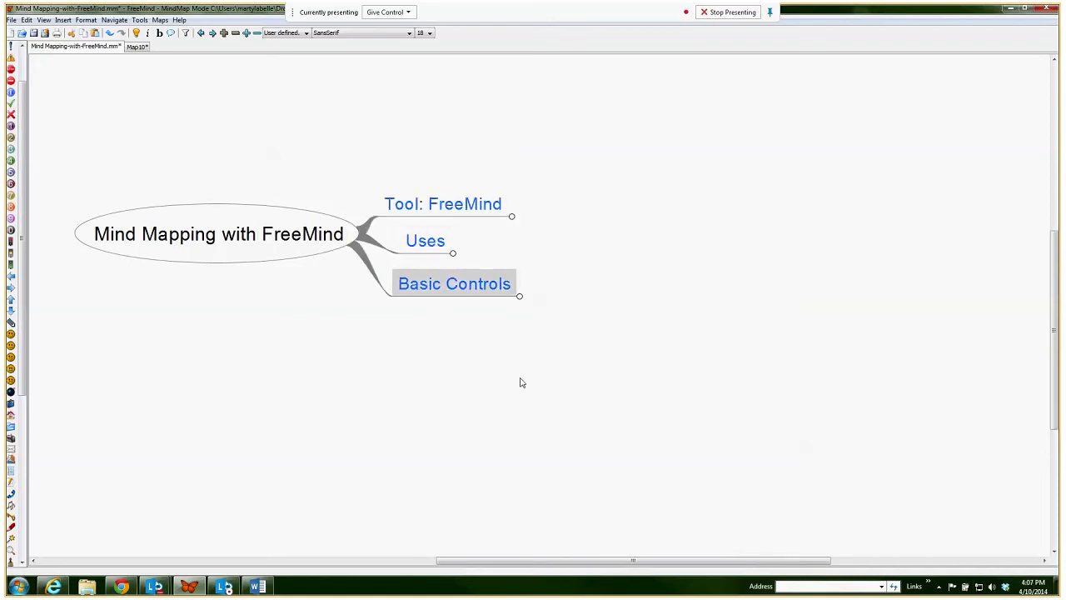
- Expand the Basic Controls branch and its Writing Controls node
key("space")
left_click_drag(685, 157, 604, 159)
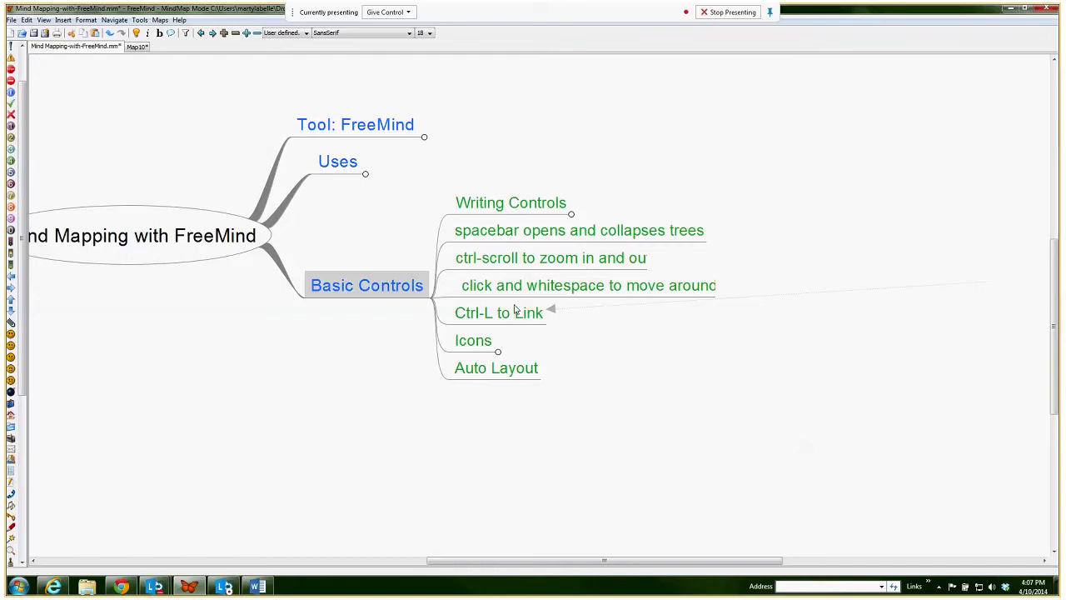
left_click(514, 204)
key("space")
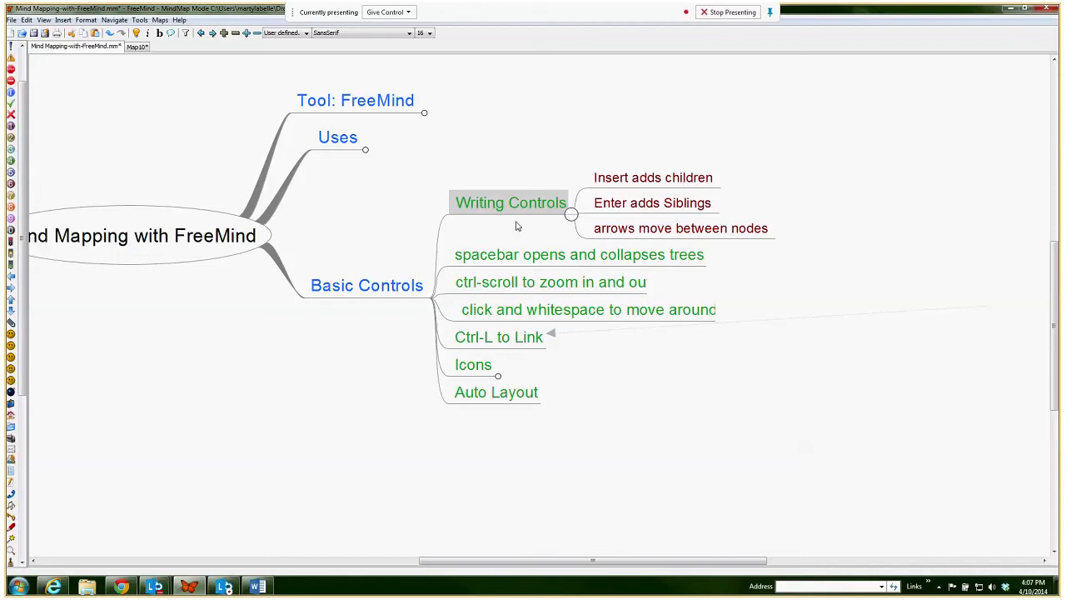
- Look up the child and sibling node commands available for the Enter adds Siblings node without applying any
left_click(643, 185)
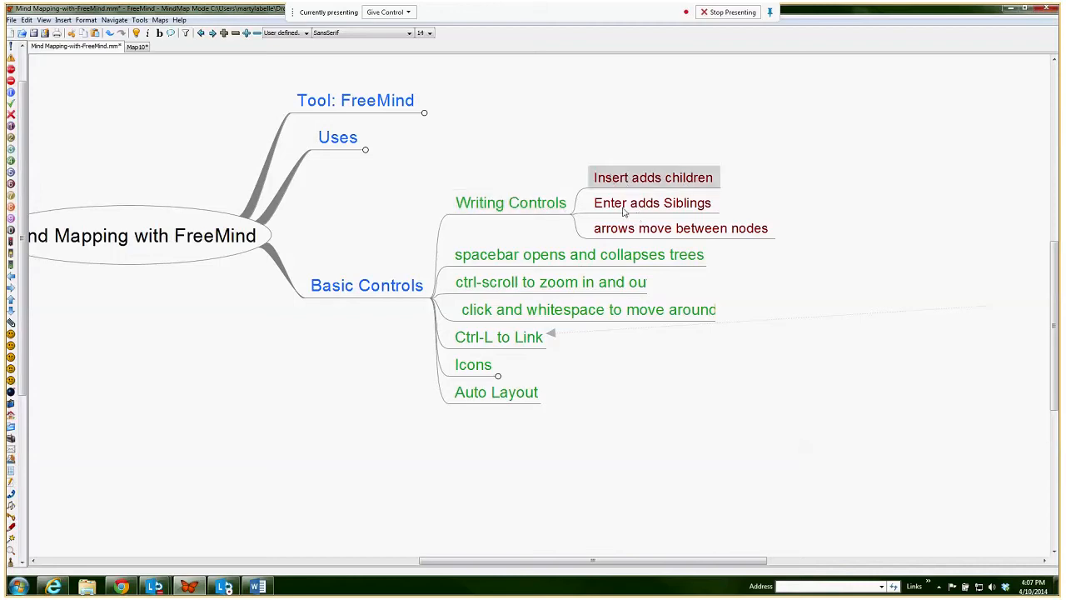
right_click(621, 207)
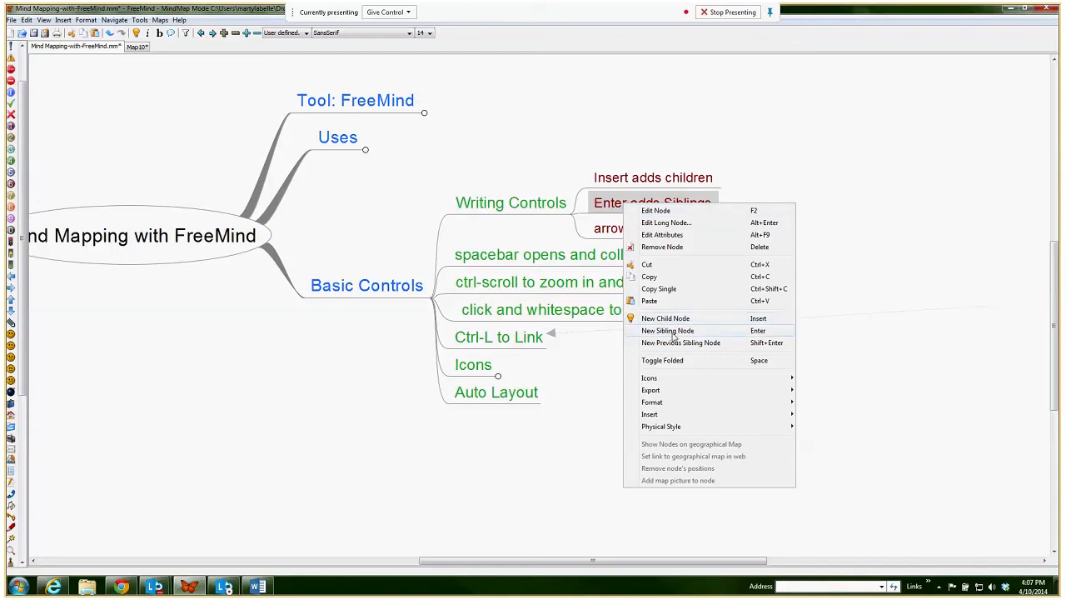
left_click(640, 190)
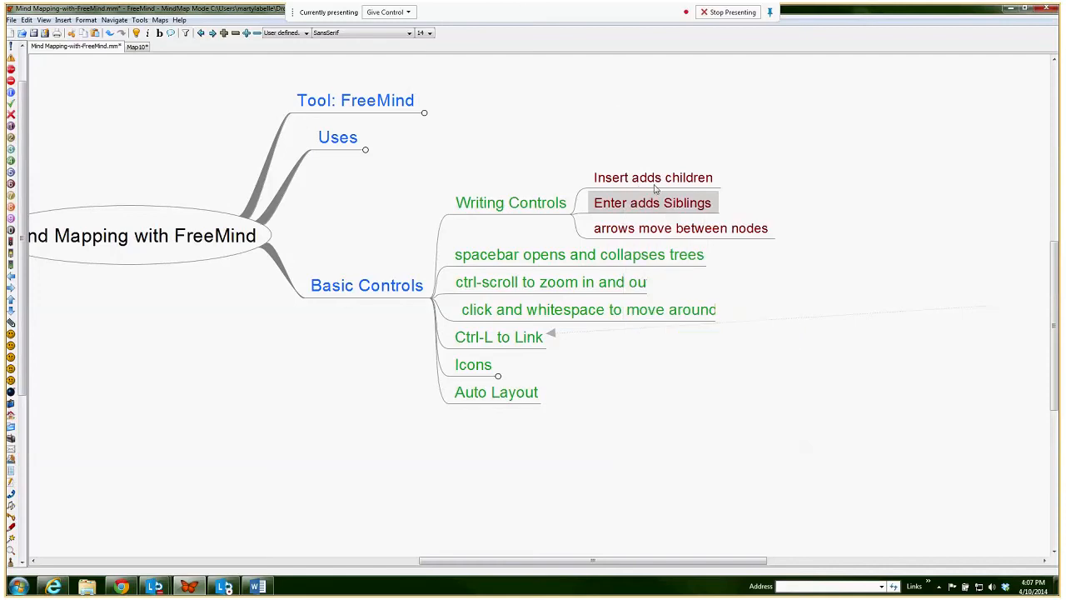
- Add a child node named "Child" to the Insert adds children node
left_click(655, 188)
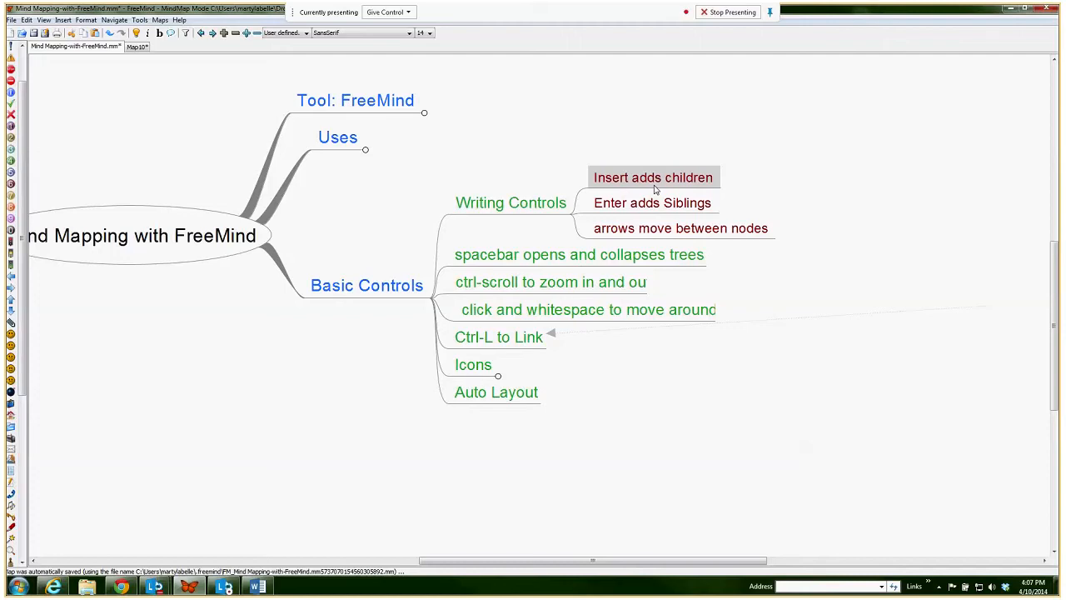
key("Insert")
type("CHil")
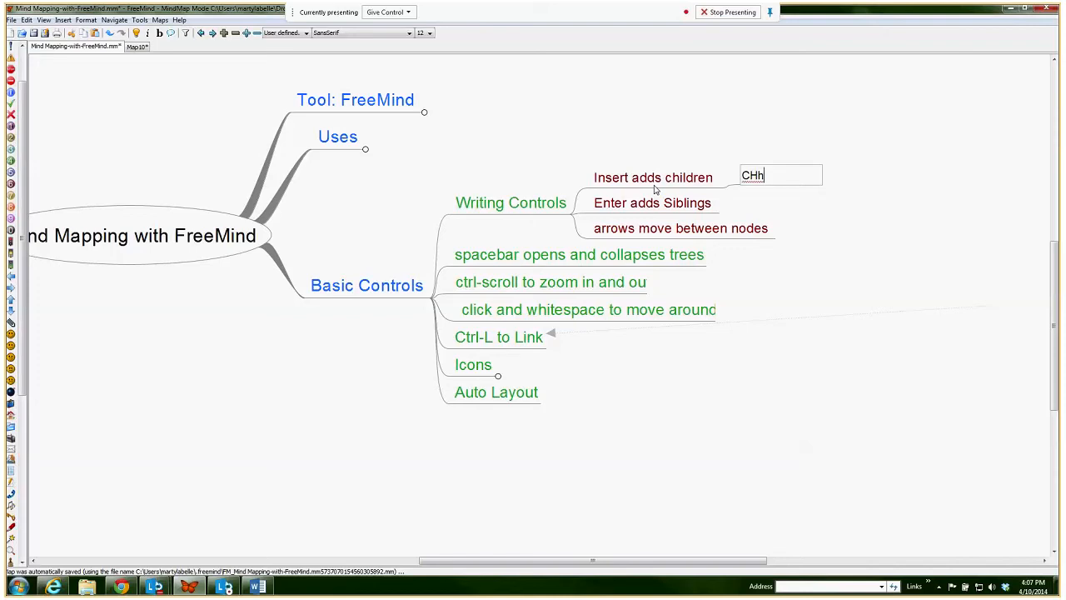
key("BackSpace")
key("BackSpace")
key("BackSpace")
type("hild")
key("Return")
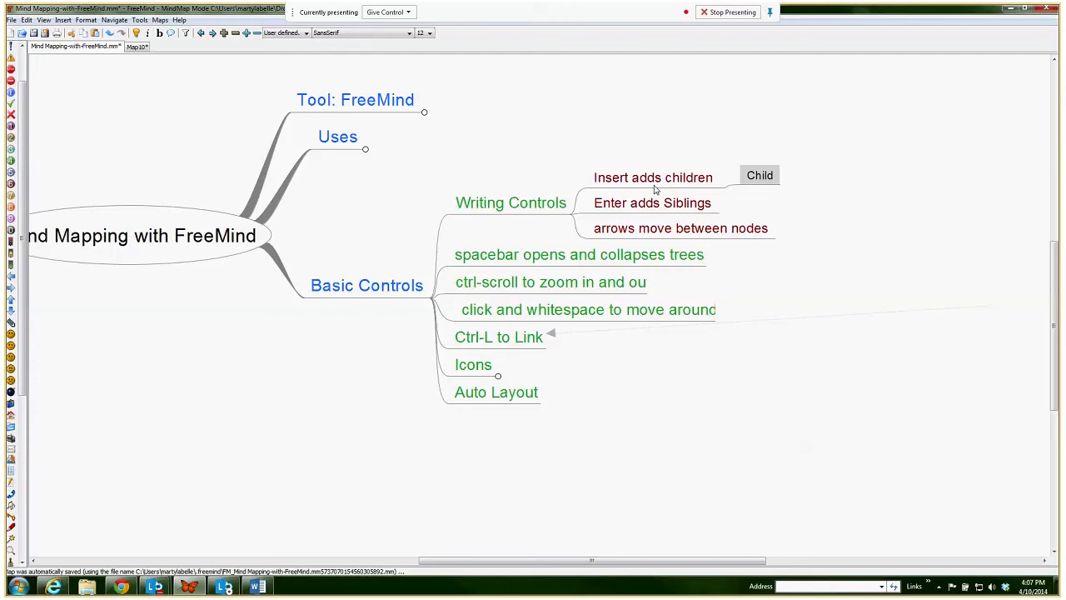
- Add a sibling node named "Sibling" below the Child node
key("Return")
type("Sibling")
key("Return")
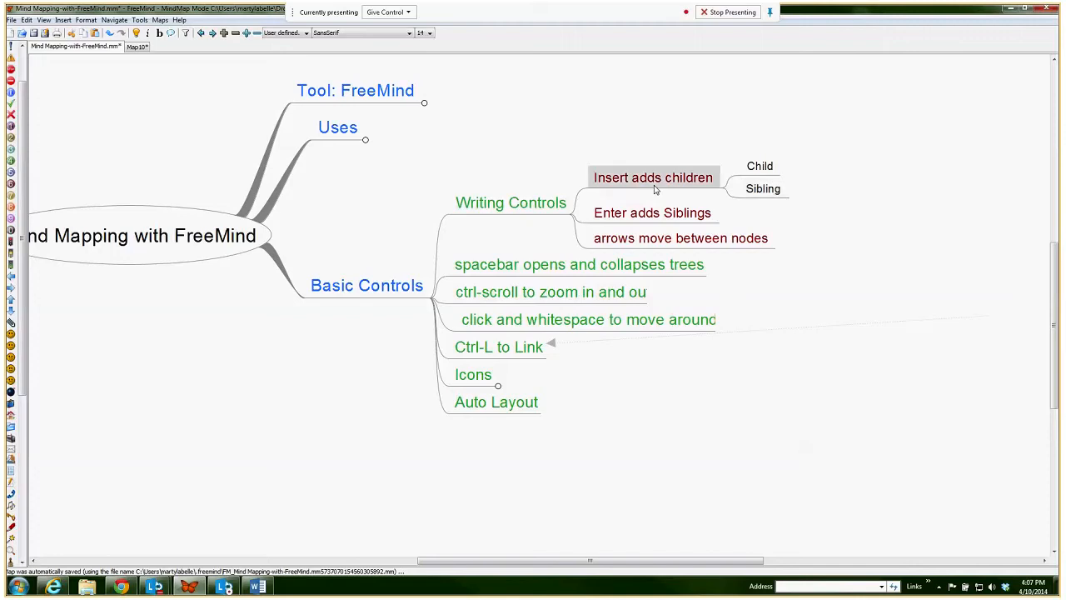
- Move the selection back and forth among the nodes under Writing Controls, ending on Writing Controls itself
key("Left")
key("Left")
key("Right")
key("Down")
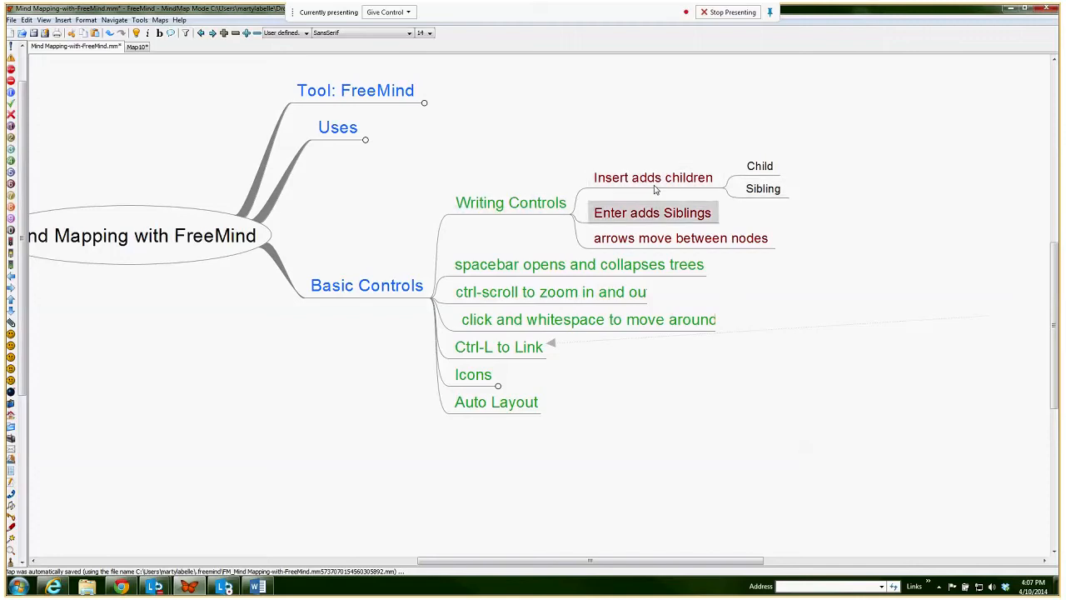
key("Up")
key("Down")
key("Down")
key("Up")
key("Up")
key("Down")
key("Left")
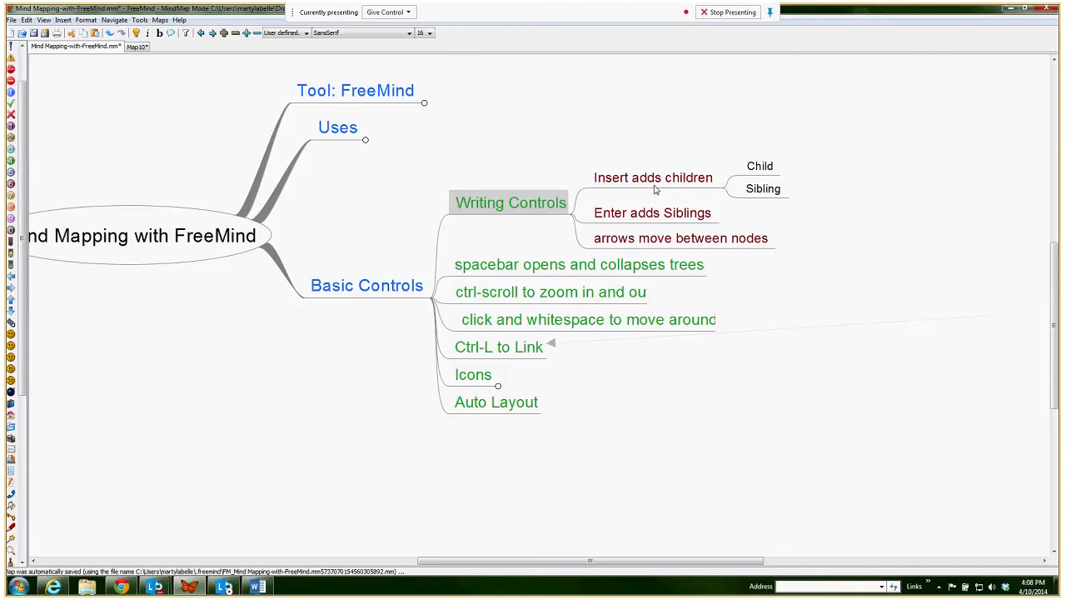
- Fold the Insert adds children node and its parent Writing Controls, and select the spacebar opens and collapses trees node
key("space")
key("space")
key("Right")
key("Up")
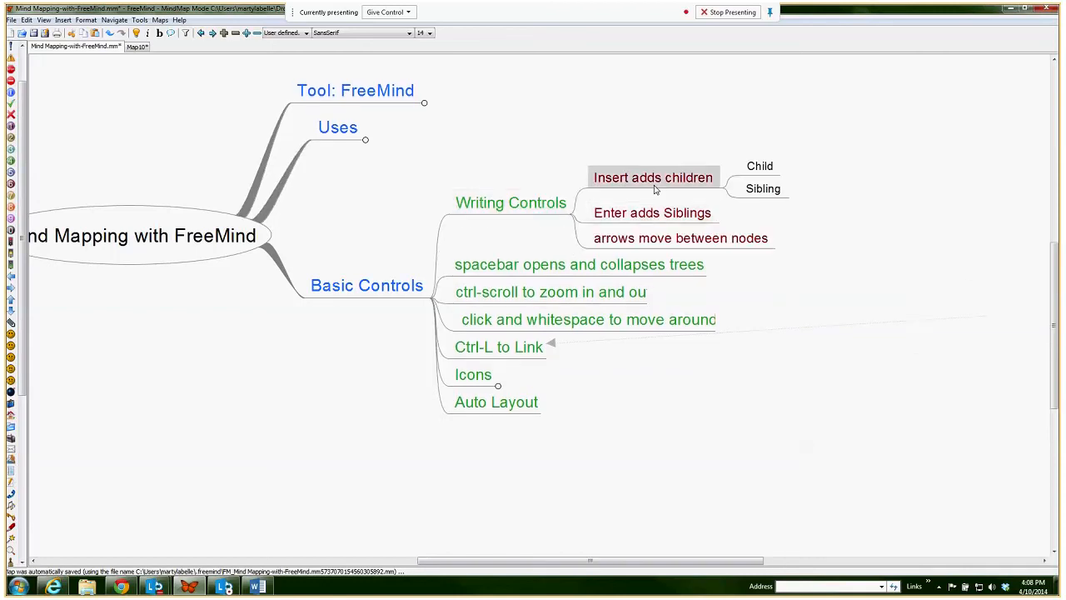
key("space")
key("Left")
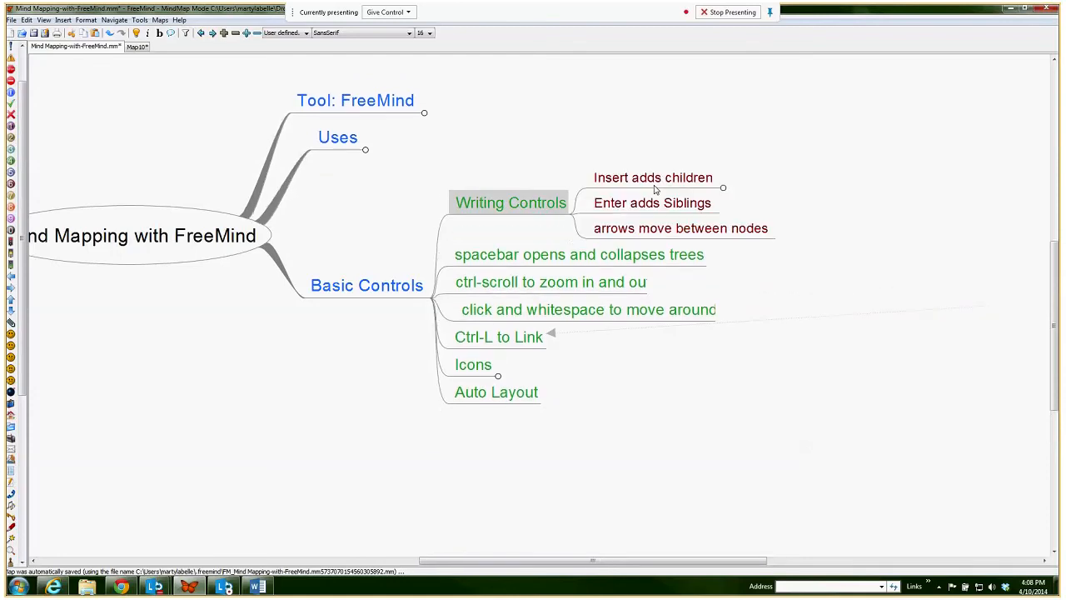
key("space")
key("Down")
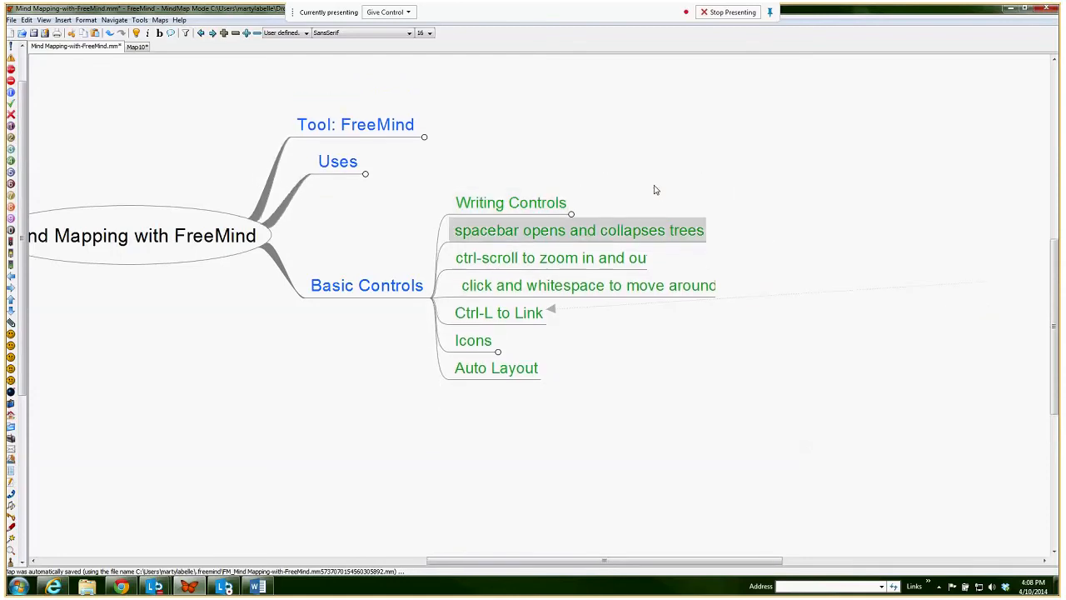
- Unfold the Tool: FreeMind and Uses branches, plus the Writing and Information Design nodes under Uses
mouse_move(312, 116)
key("space")
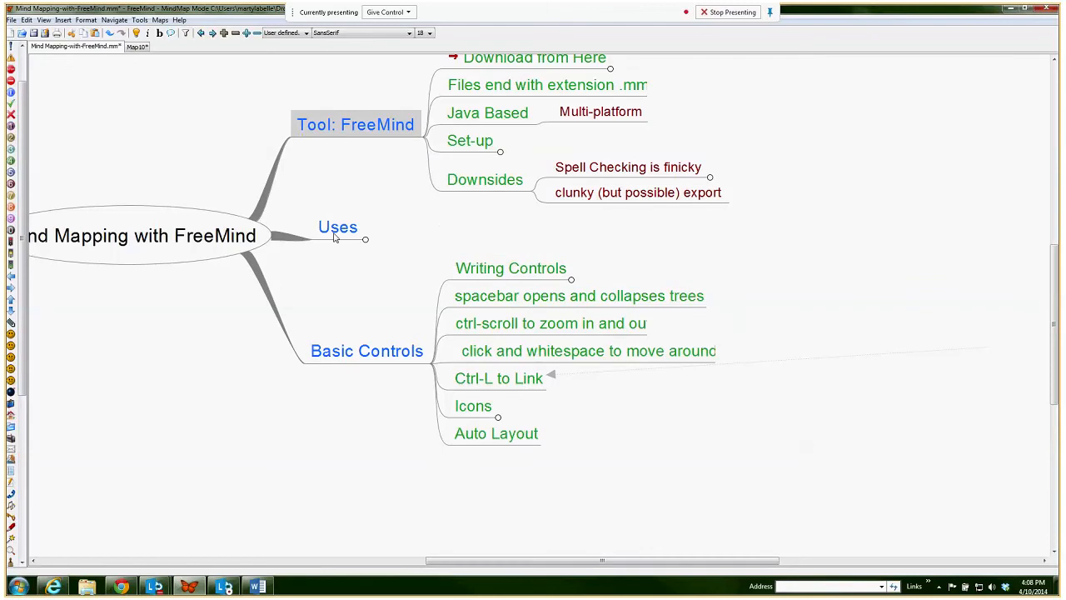
left_click(337, 237)
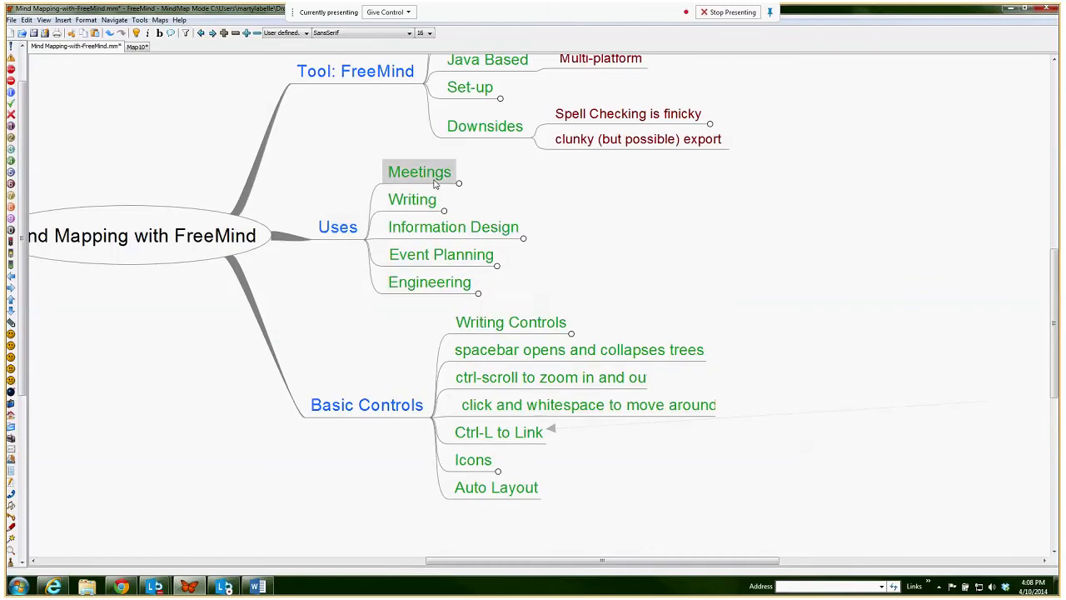
left_click(416, 206)
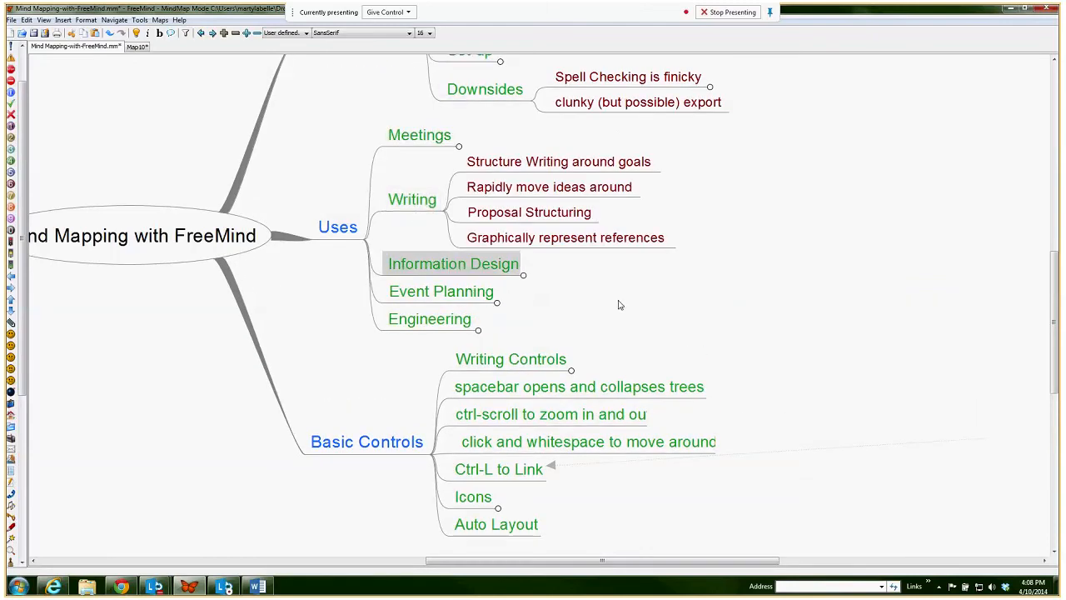
key("space")
left_click_drag(760, 304, 733, 191)
scroll(735, 234, "down", 3)
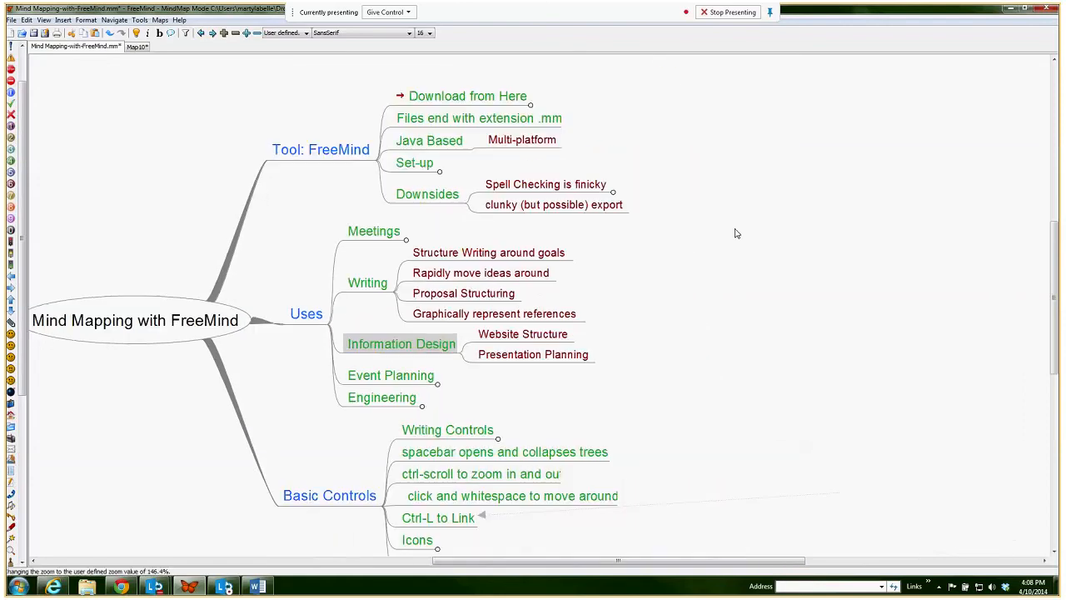
left_click_drag(559, 333, 727, 323)
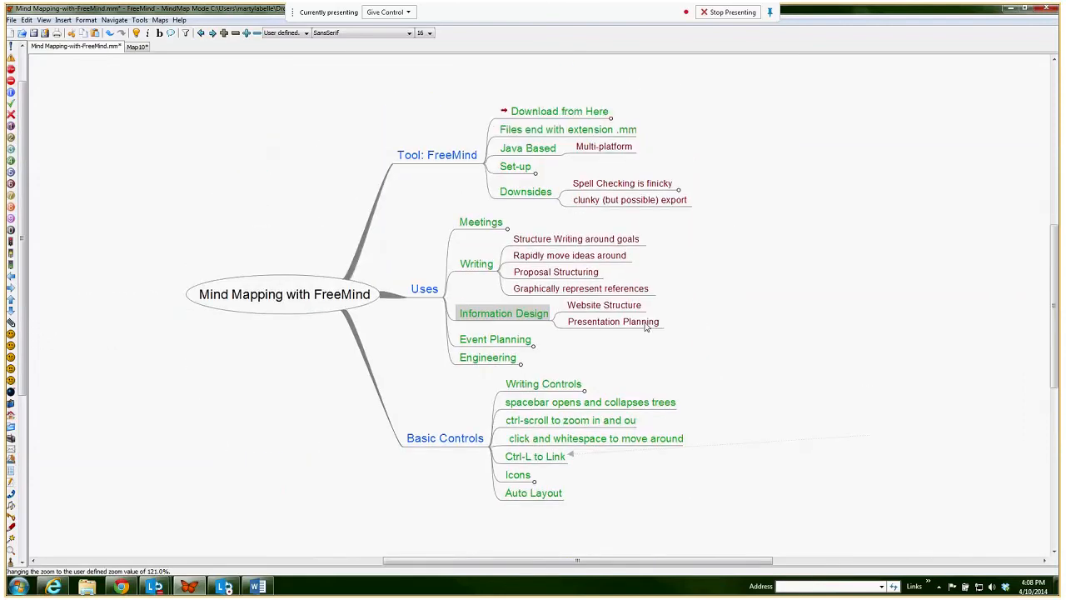
- Fold the Information Design and Writing nodes, and collapse the Tool: FreeMind and Uses branches
left_click(505, 319)
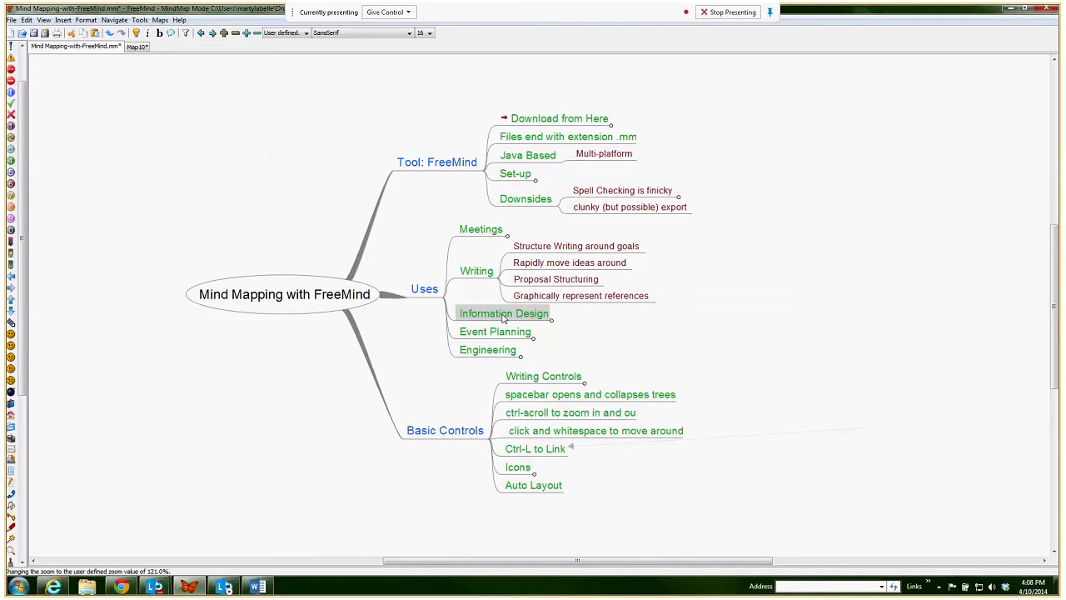
left_click(478, 272)
key("space")
key("space")
key("space")
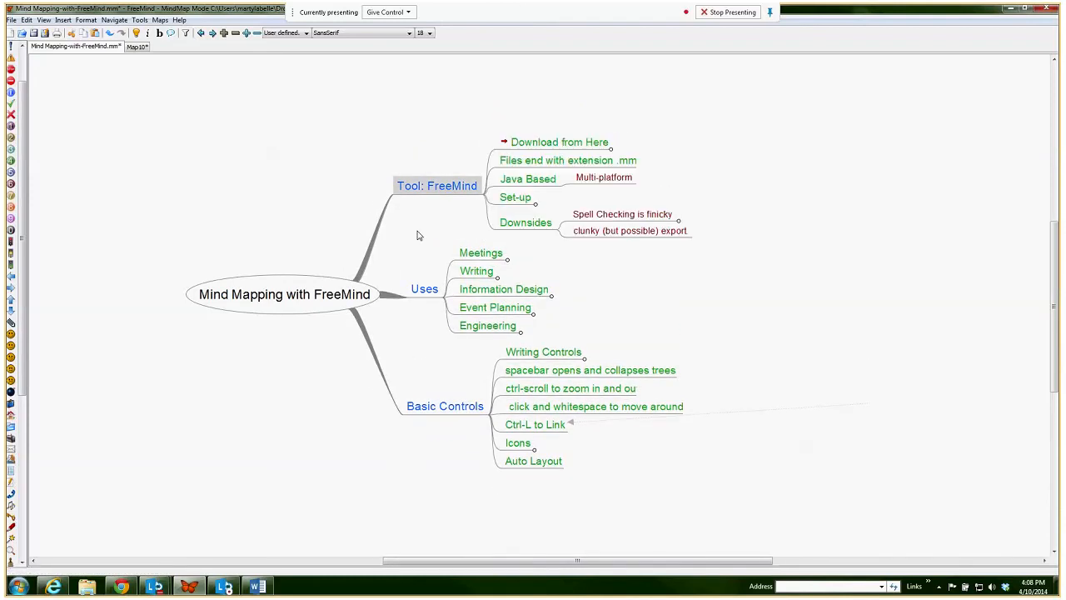
left_click(429, 254)
- Add an arrow link from Writing Controls to the ctrl-scroll zoom node and pull its curve outward
scroll(608, 312, "up", 3)
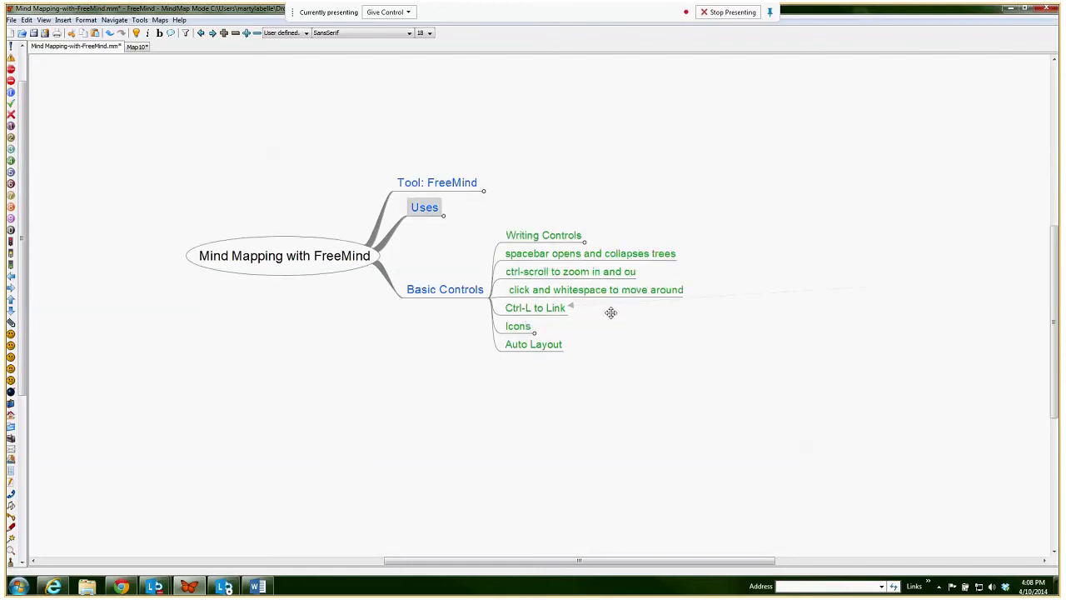
scroll(692, 355, "up", 1)
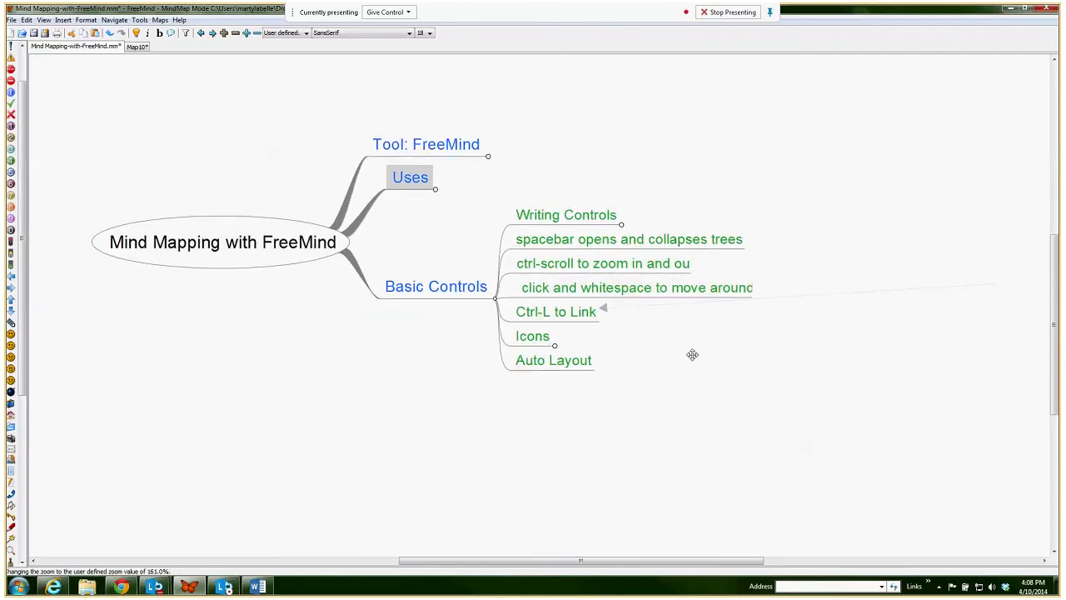
scroll(686, 350, "up", 1)
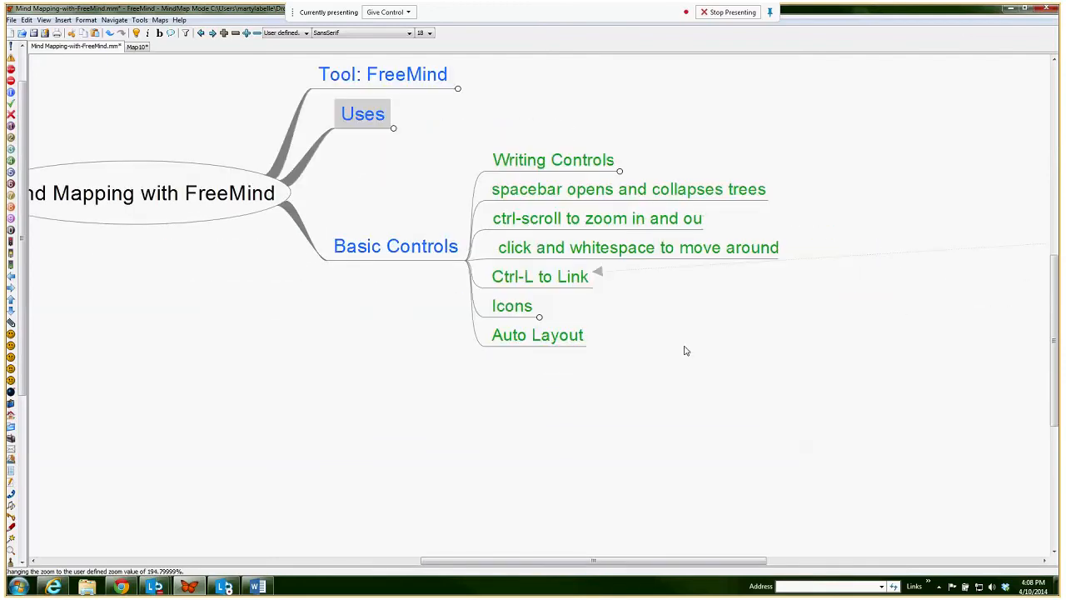
left_click(571, 164)
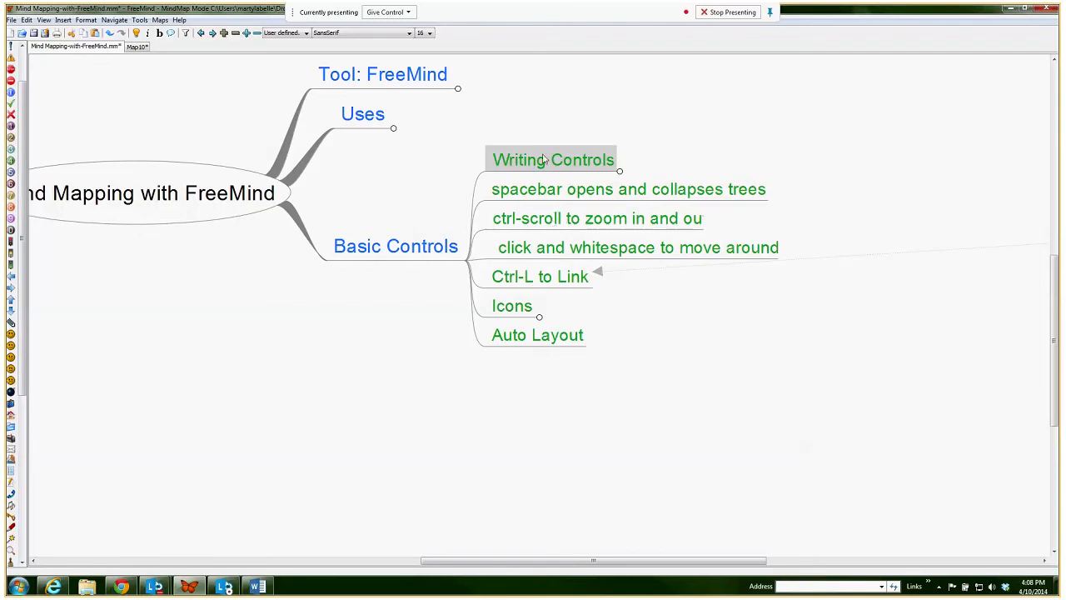
left_click(554, 216, "ctrl")
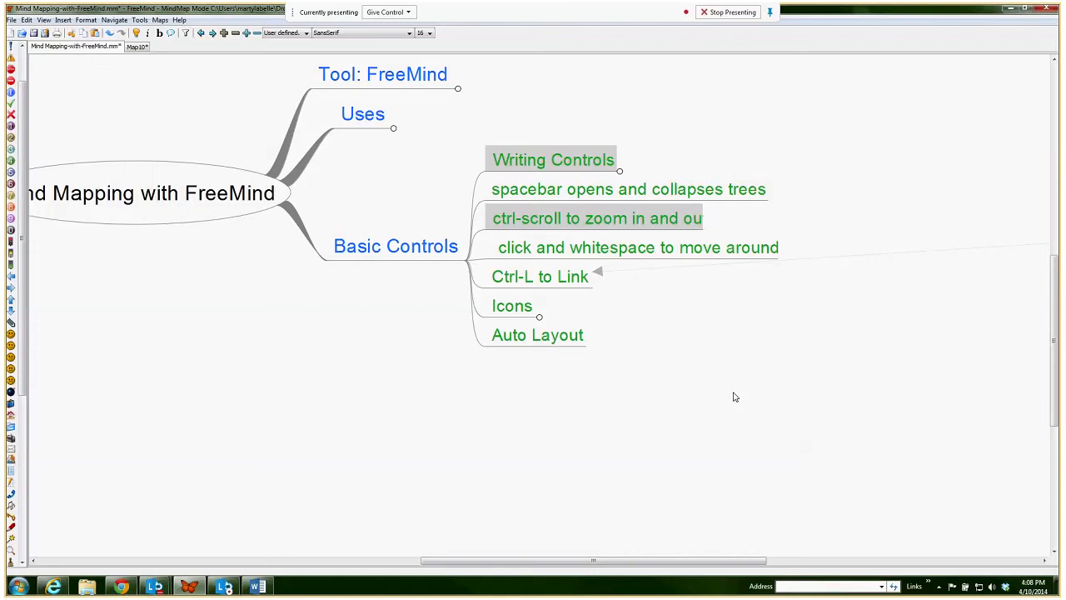
key("ctrl+l")
left_click_drag(696, 172, 958, 117)
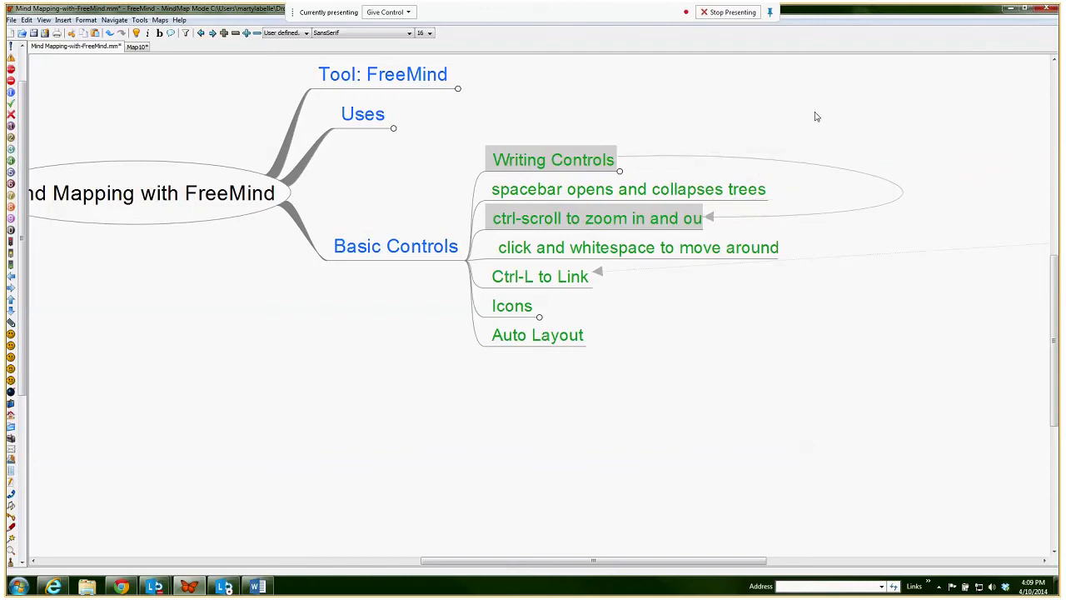
- Switch the new link through the reversed and plain line styles, ending with arrowheads at both ends
right_click(803, 168)
left_click(818, 217)
right_click(798, 165)
left_click(816, 200)
right_click(810, 166)
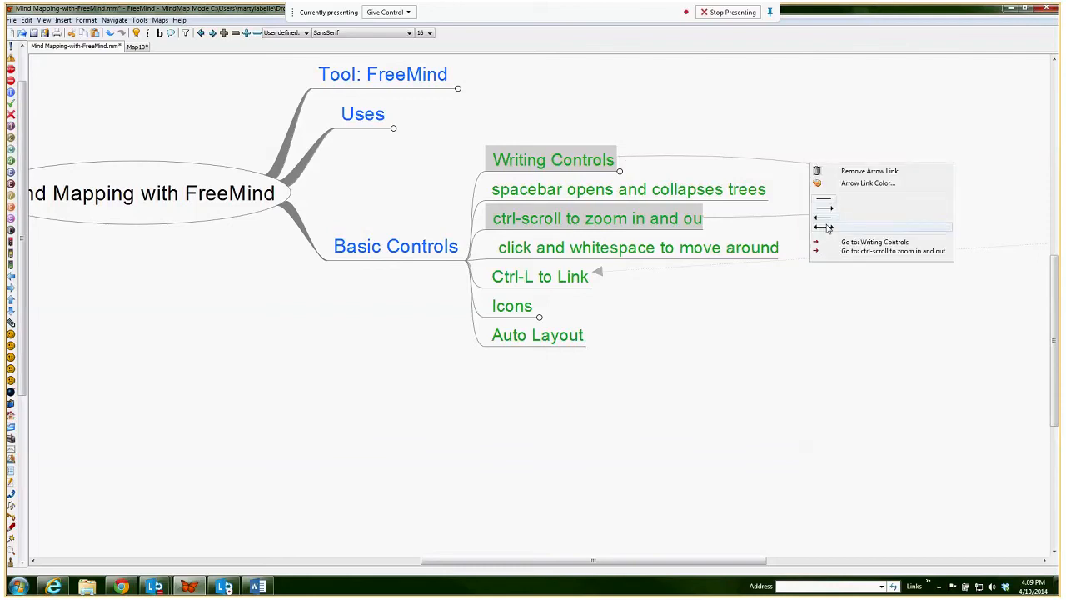
left_click(827, 225)
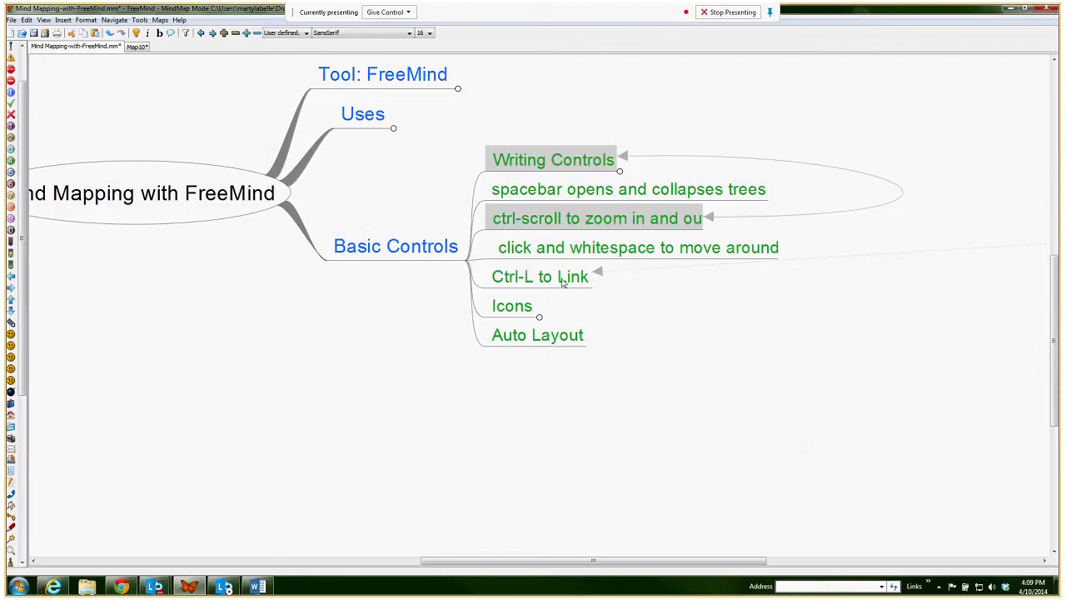
- Follow the arrow link on Ctrl-L to Link to its other end, Links Between Issues and Tasks, and examine the connection
right_click(622, 275)
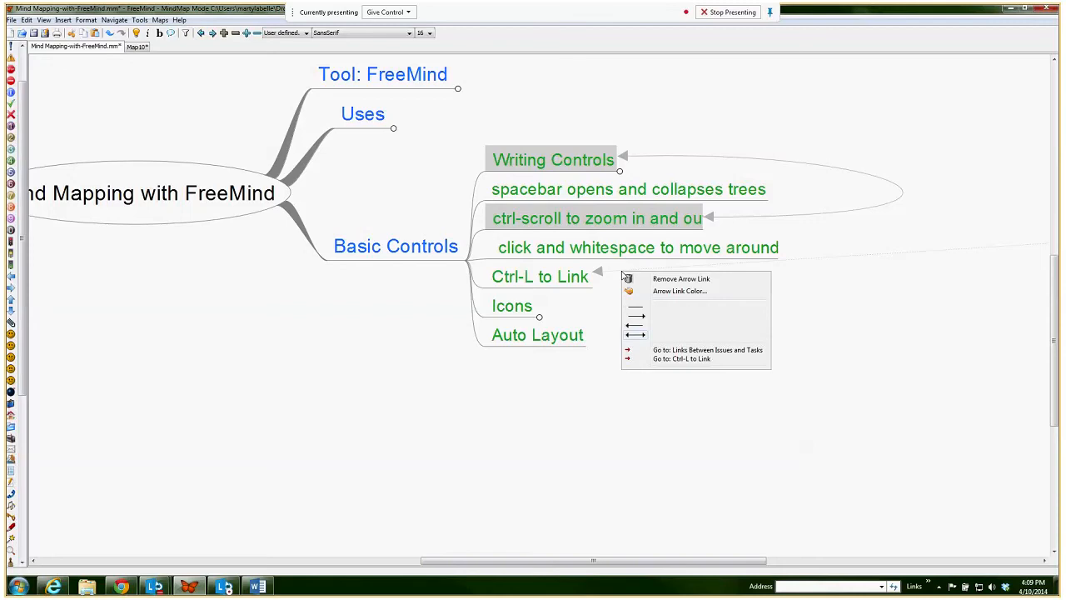
left_click(662, 349)
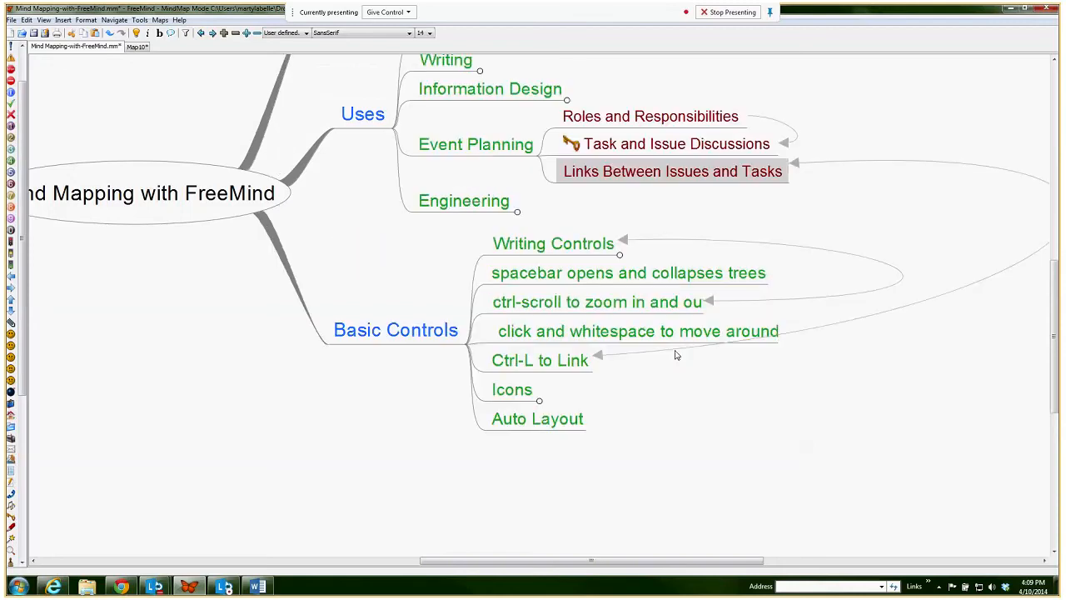
left_click_drag(701, 345, 777, 135)
left_click_drag(606, 276, 752, 541)
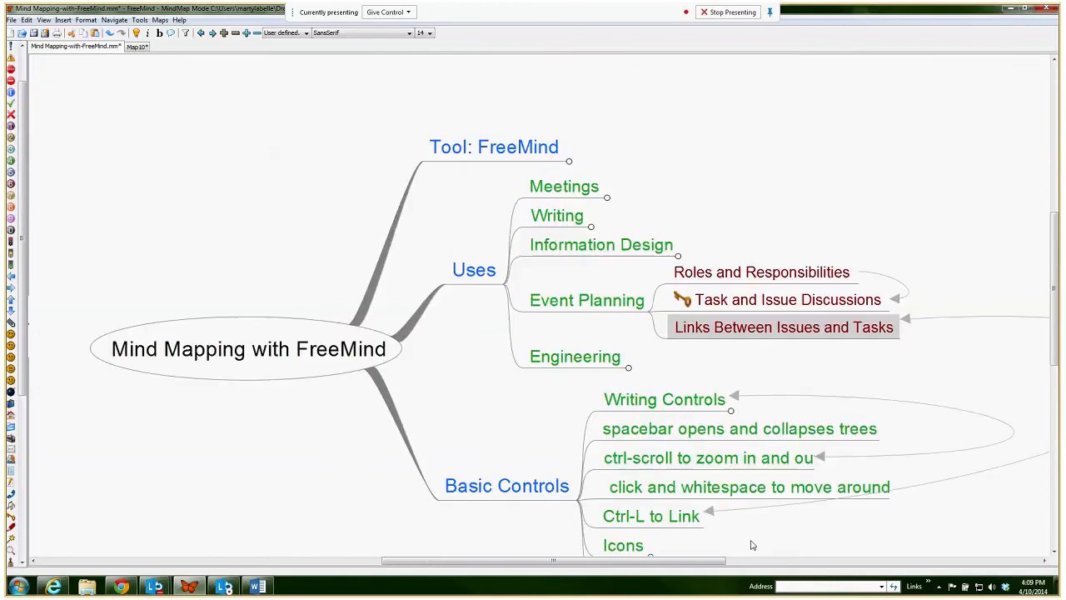
- Fold the Uses branch again
left_click(473, 271)
left_click(474, 278)
left_click(475, 282)
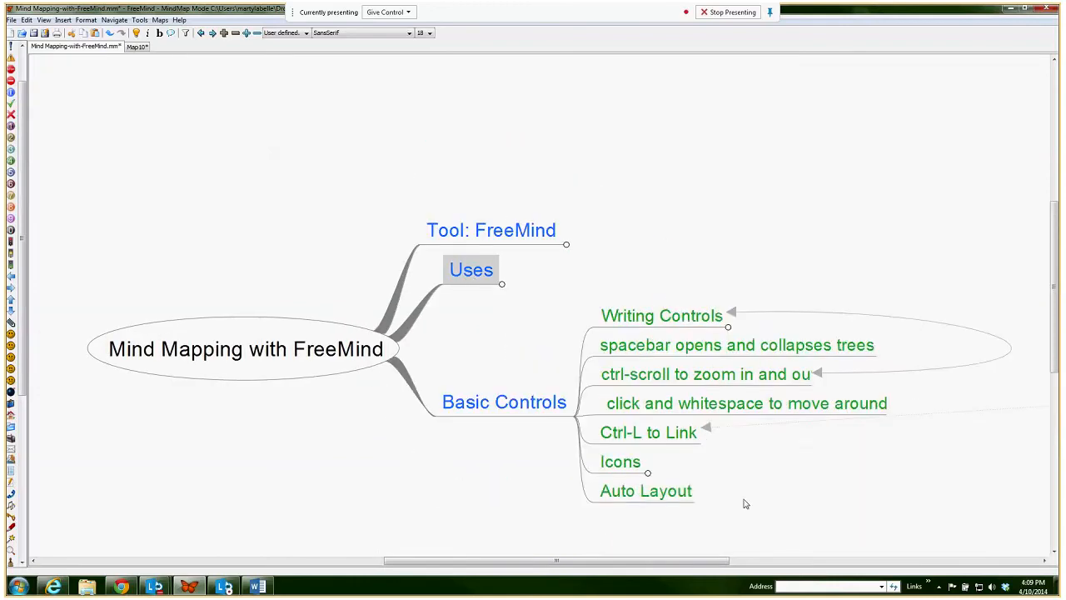
- Unfold the Icons node under Basic Controls
left_click_drag(726, 449, 700, 338)
left_click_drag(560, 413, 481, 329)
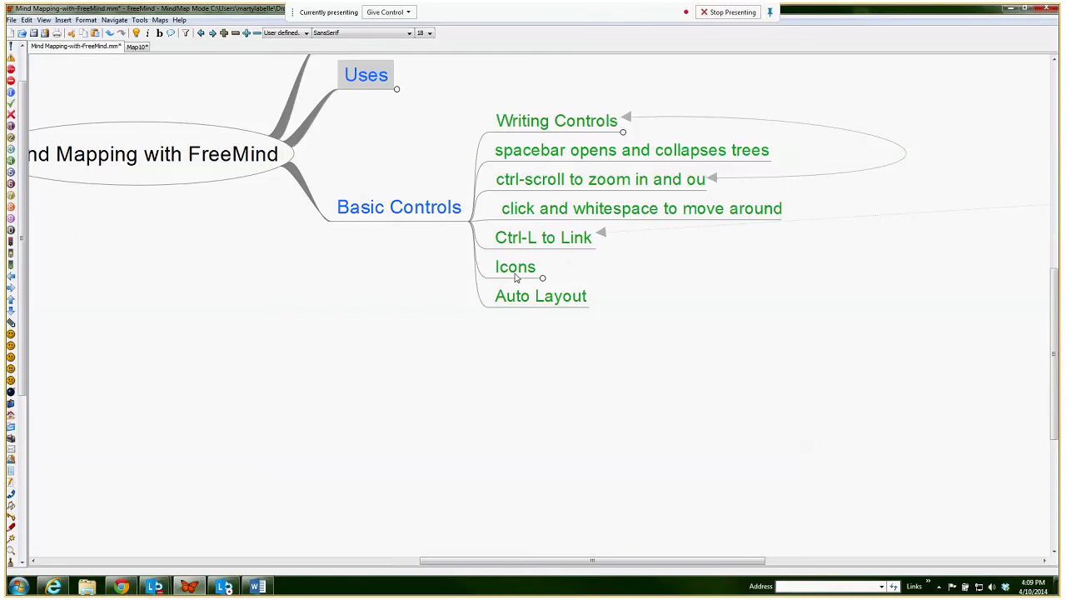
left_click(514, 272)
key("space")
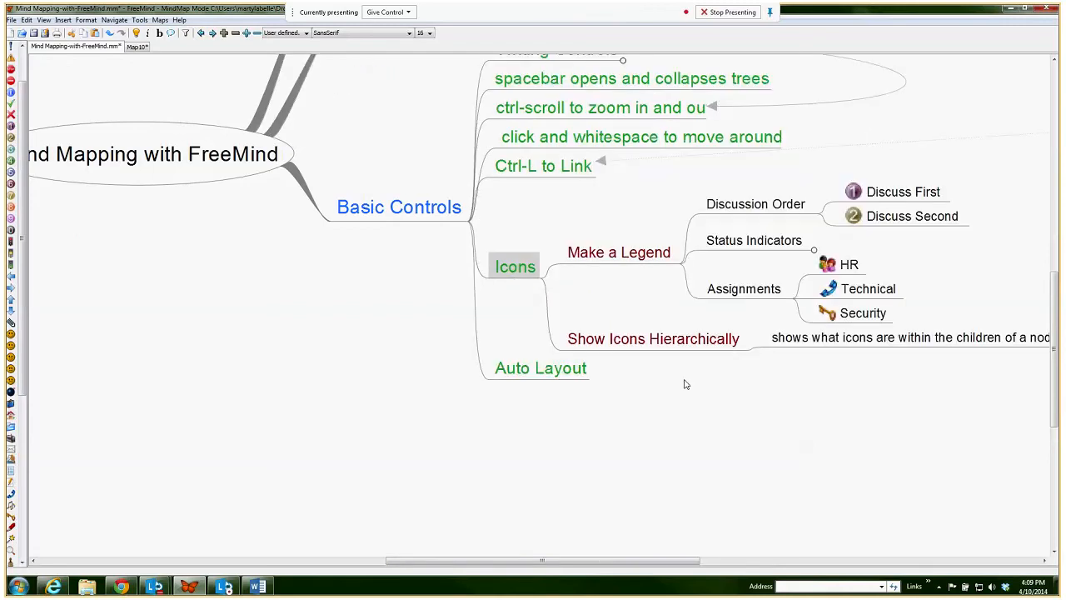
left_click_drag(675, 304, 544, 267)
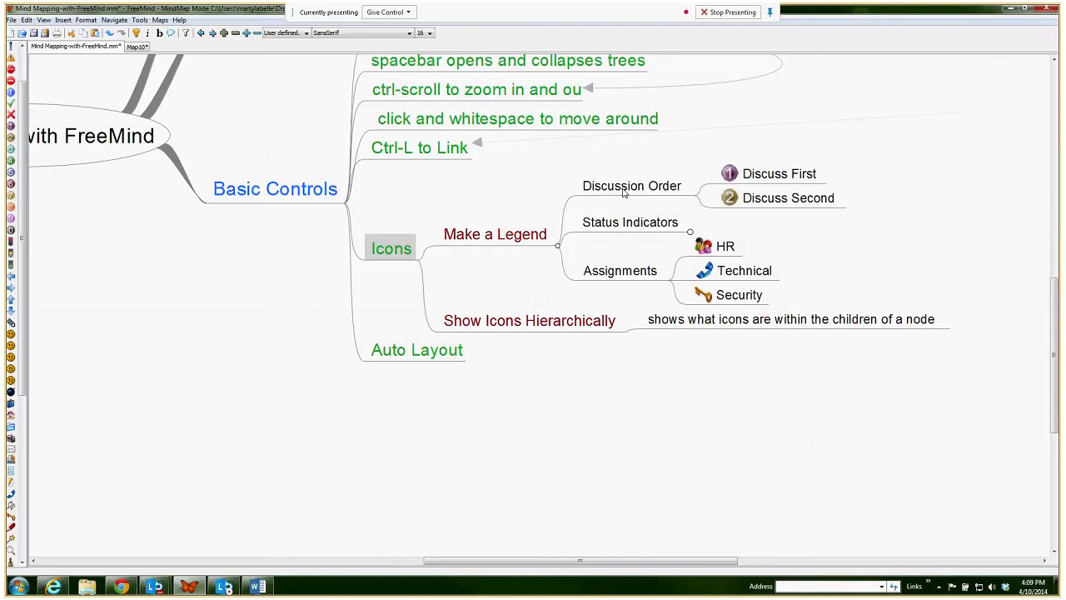
- Add the Info icon to the Make a Legend node
left_click(541, 230)
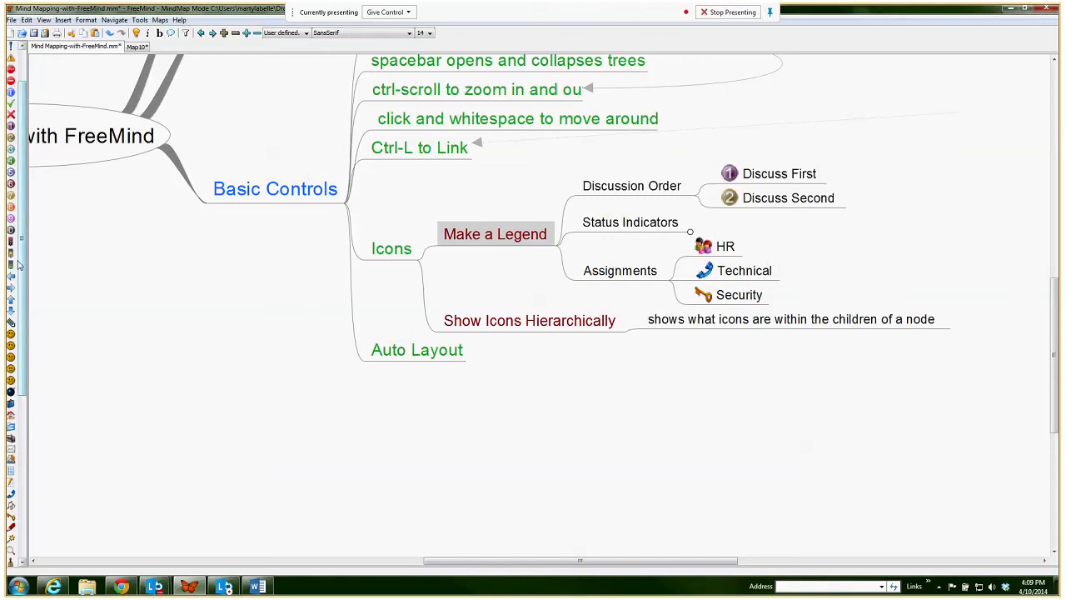
right_click(509, 238)
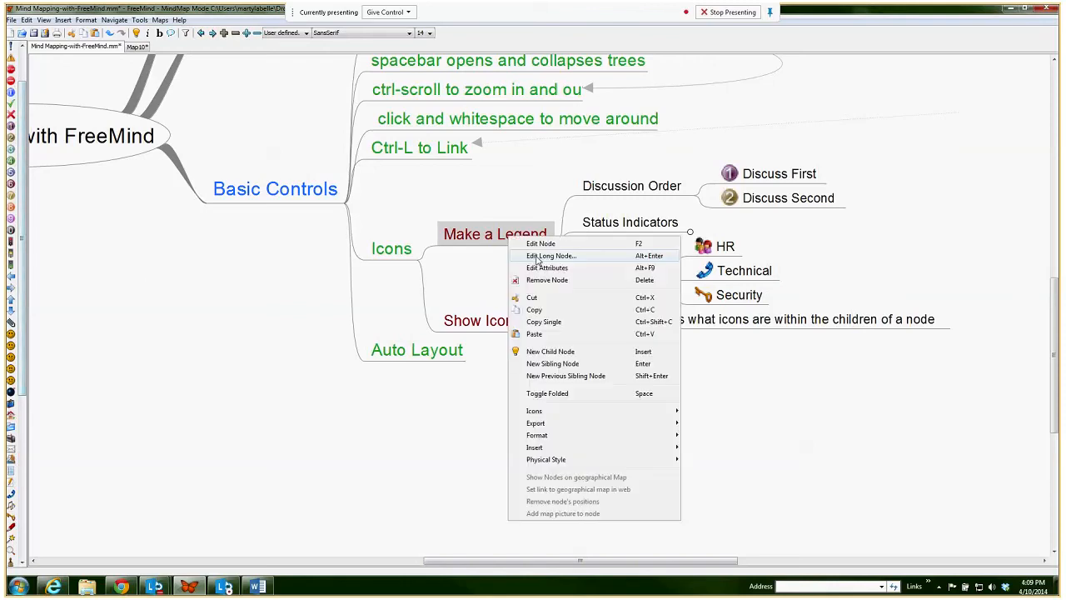
mouse_move(560, 413)
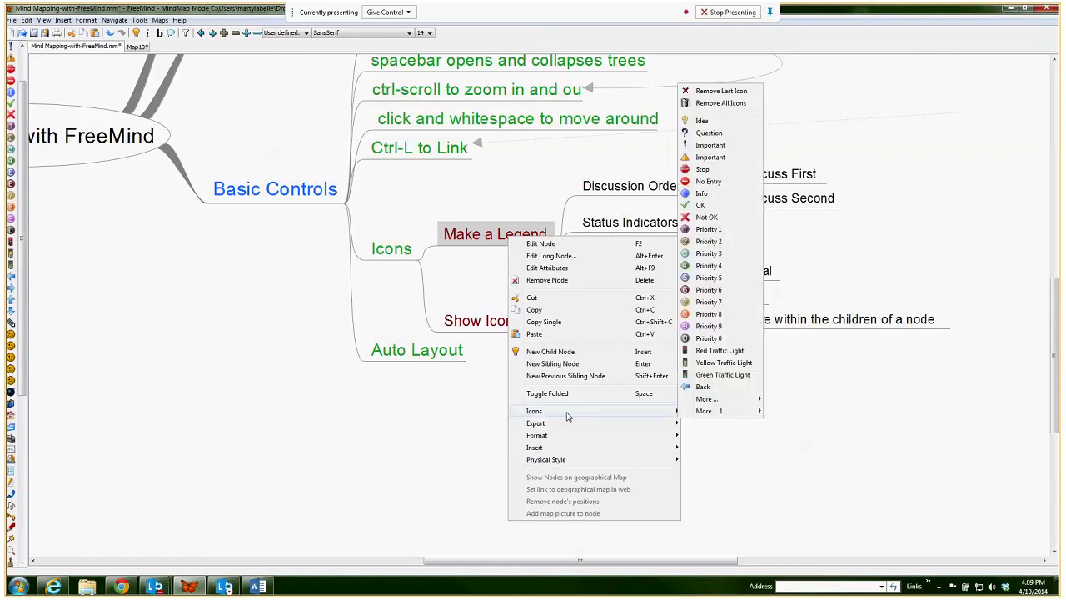
mouse_move(676, 414)
mouse_move(713, 401)
left_click(712, 195)
- Remove all icons from the Make a Legend node and unfold its Status Indicators child
right_click(494, 238)
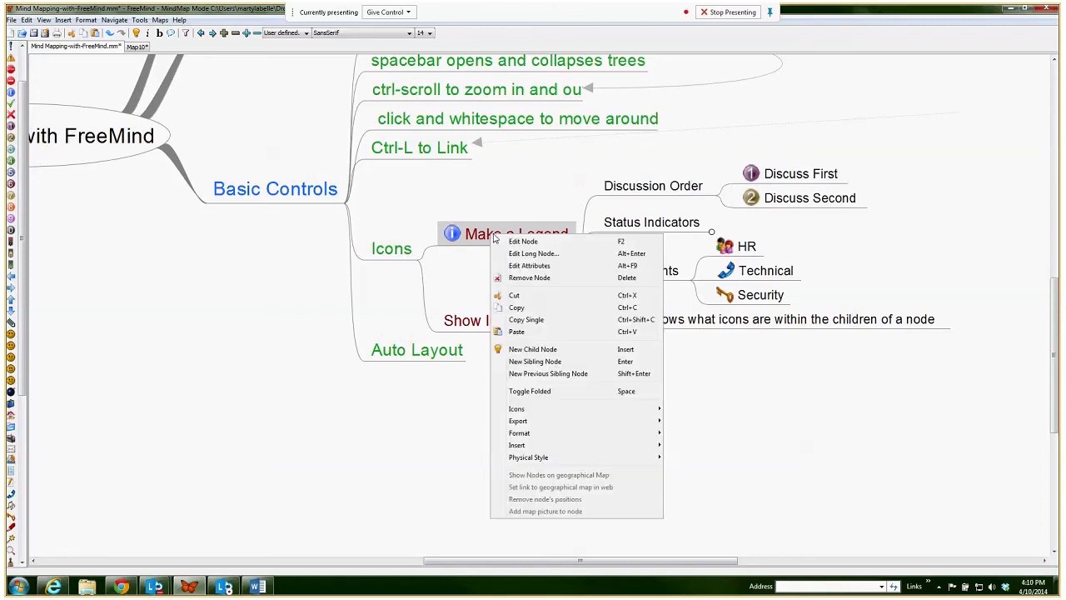
mouse_move(643, 413)
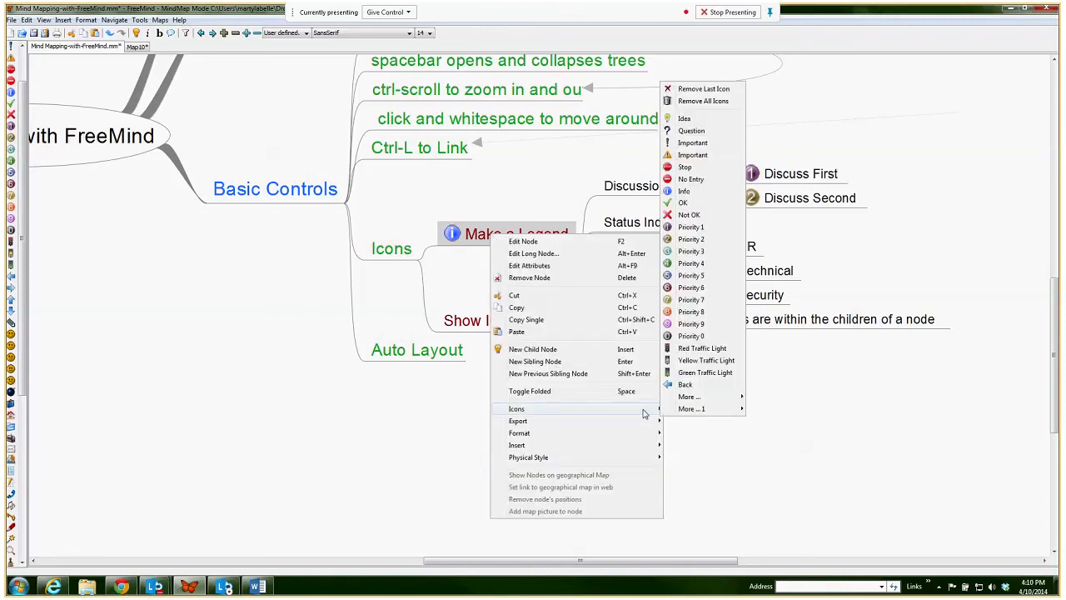
left_click(700, 103)
left_click(635, 224)
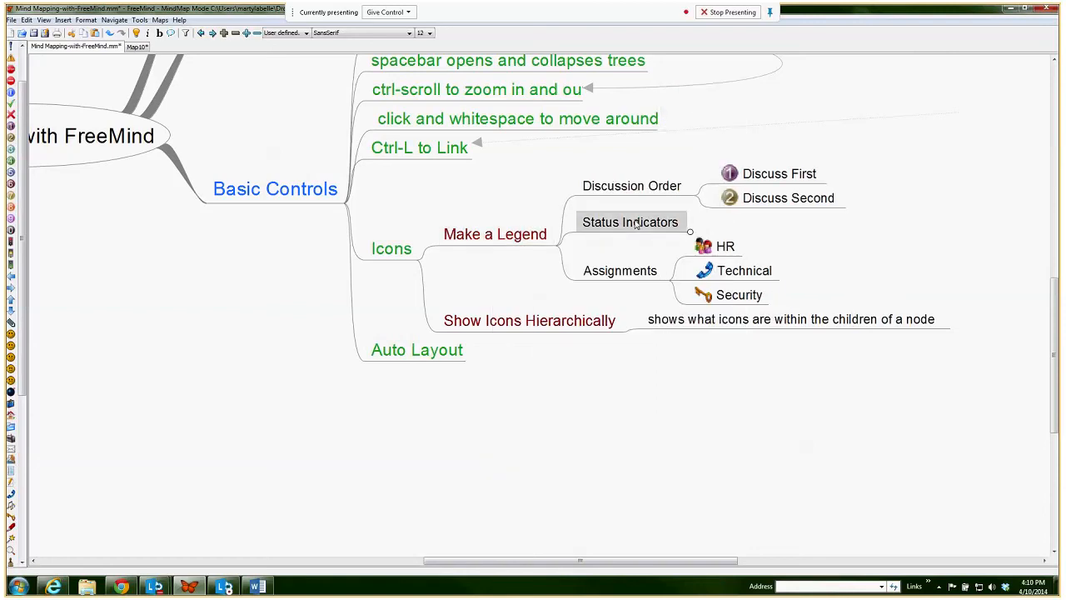
key("space")
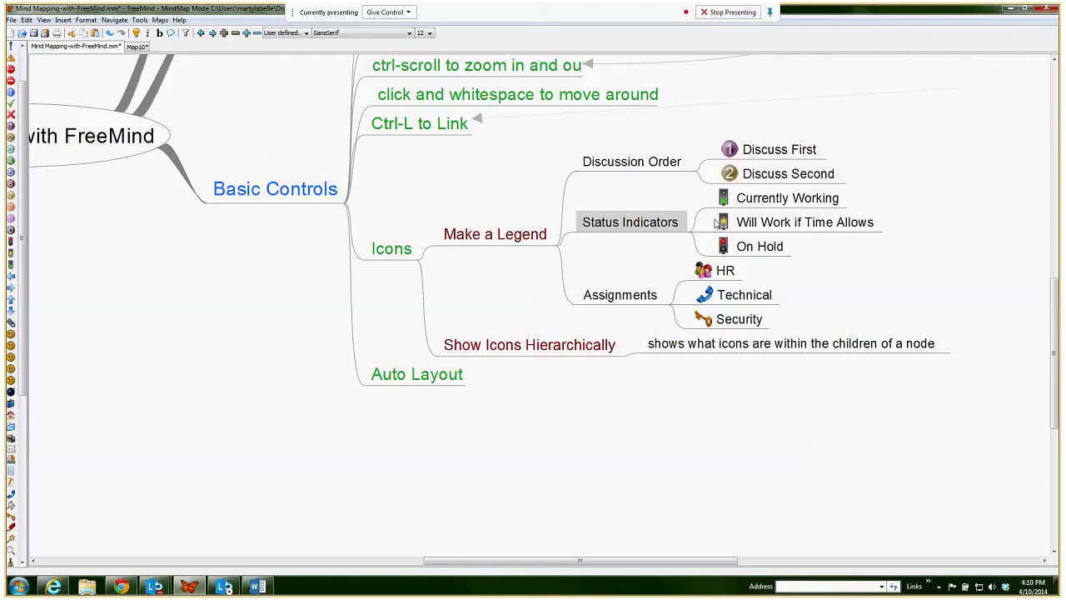
- Copy the Make a Legend branch and paste it onto the central Mind Mapping with FreeMind node
left_click_drag(687, 276, 711, 244)
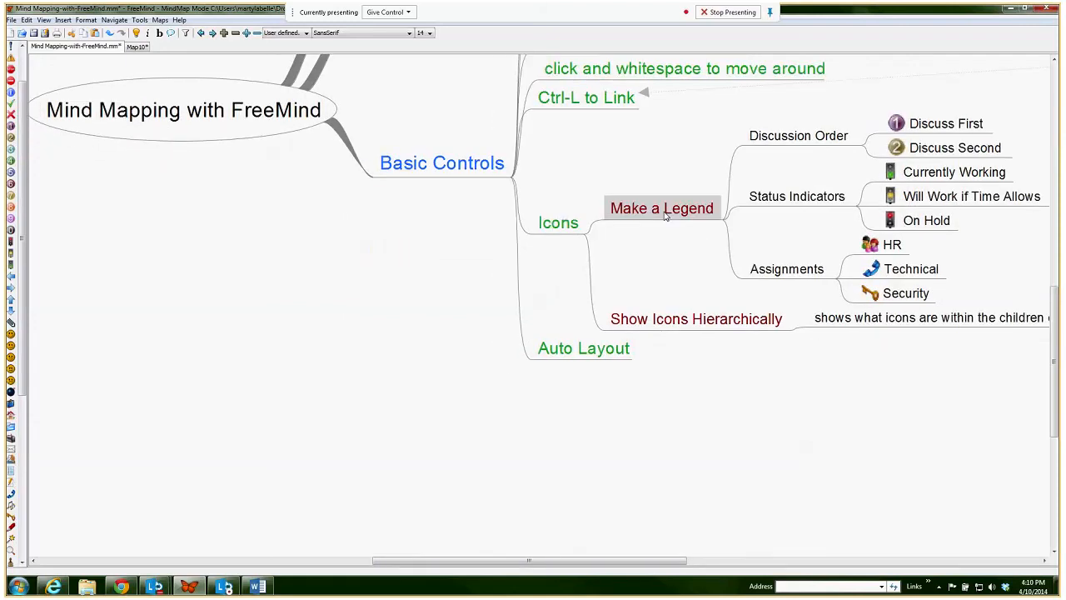
left_click_drag(293, 226, 618, 278)
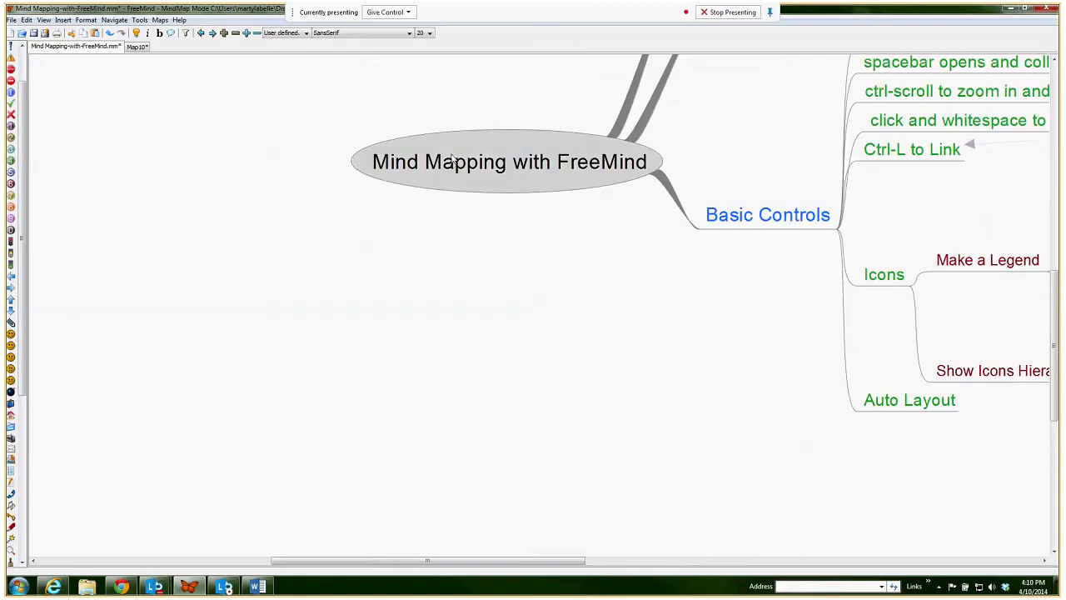
left_click_drag(320, 255, 497, 312)
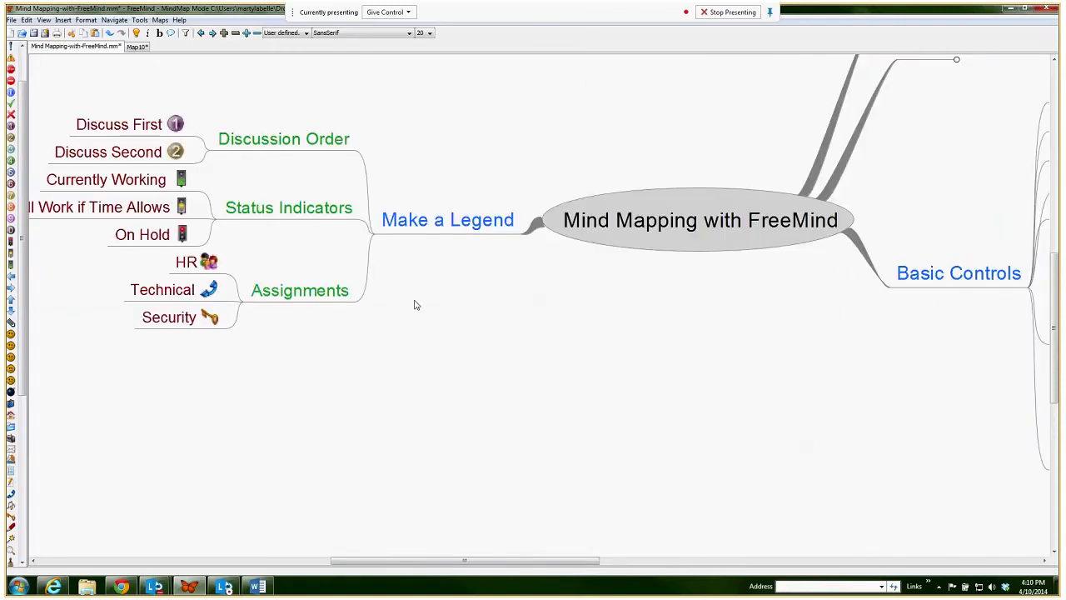
- Fold the original Make a Legend node under Icons
left_click_drag(782, 344, 264, 259)
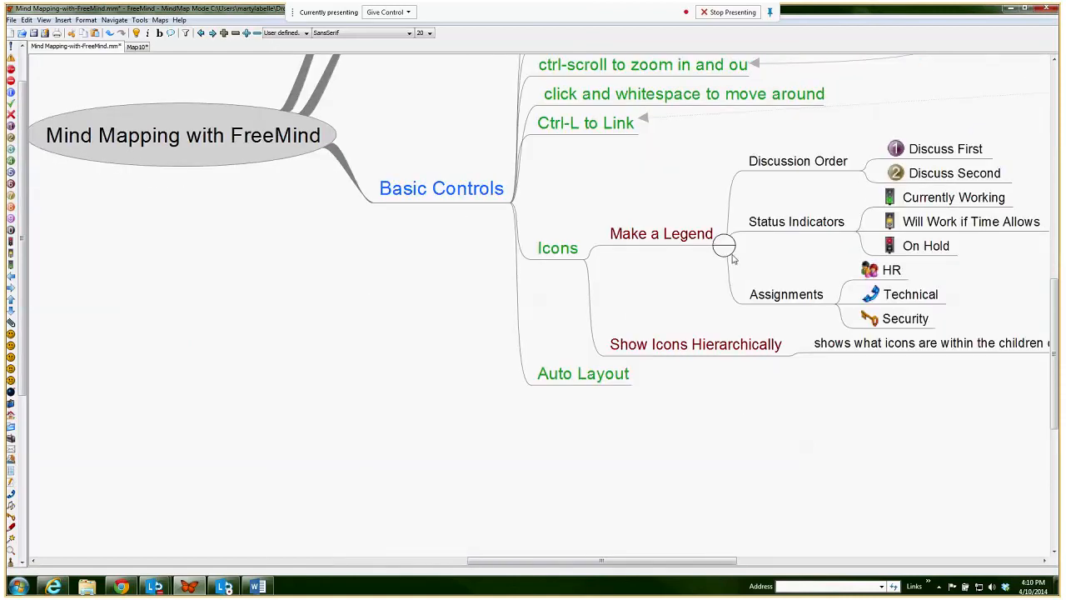
left_click_drag(662, 302, 562, 265)
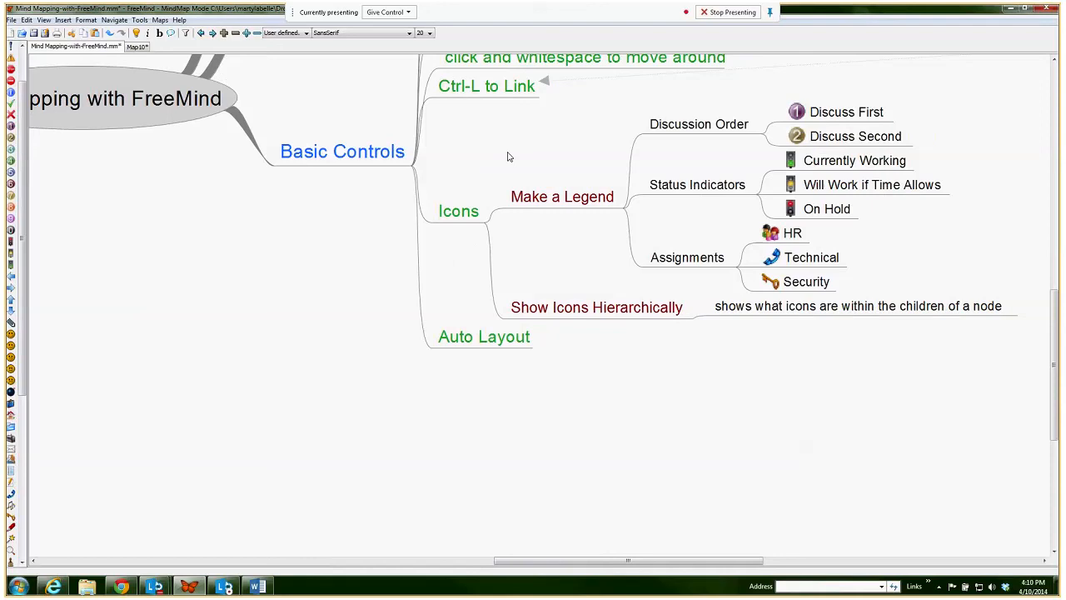
left_click(574, 200)
left_click_drag(648, 272, 733, 423)
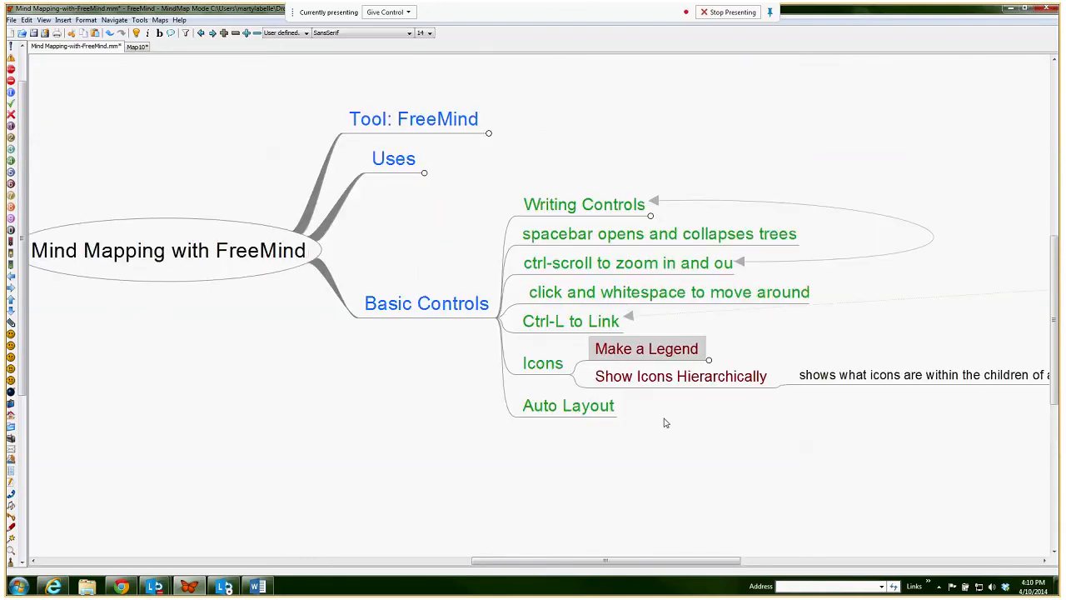
- Turn on Show Icons Hierarchically for the mind map
left_click_drag(419, 359, 381, 353)
left_click_drag(444, 237, 528, 211)
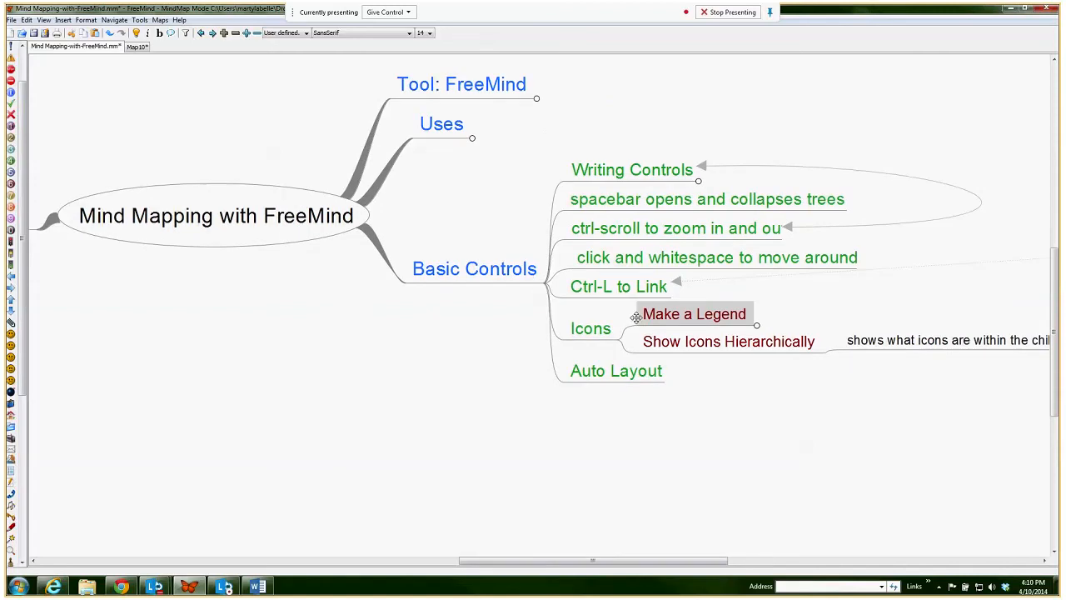
left_click(86, 19)
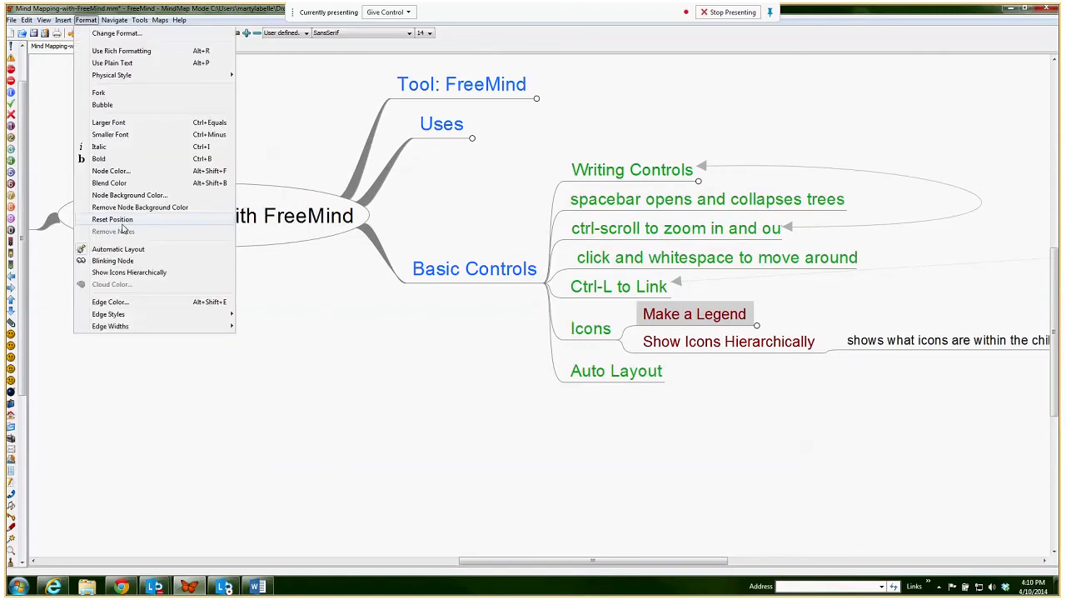
left_click(133, 274)
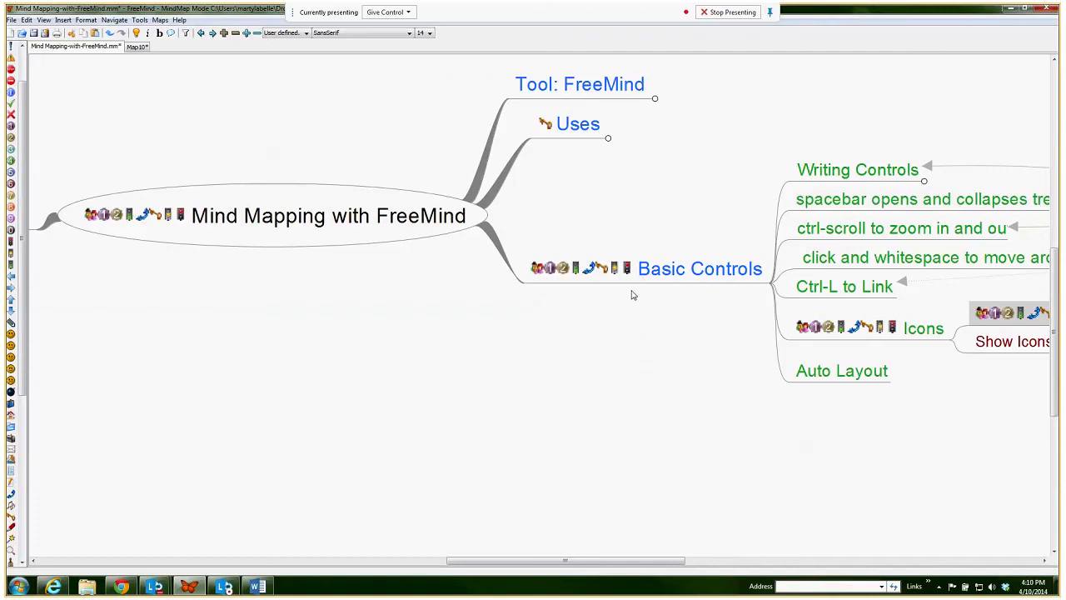
left_click_drag(902, 402, 556, 391)
left_click_drag(816, 377, 683, 374)
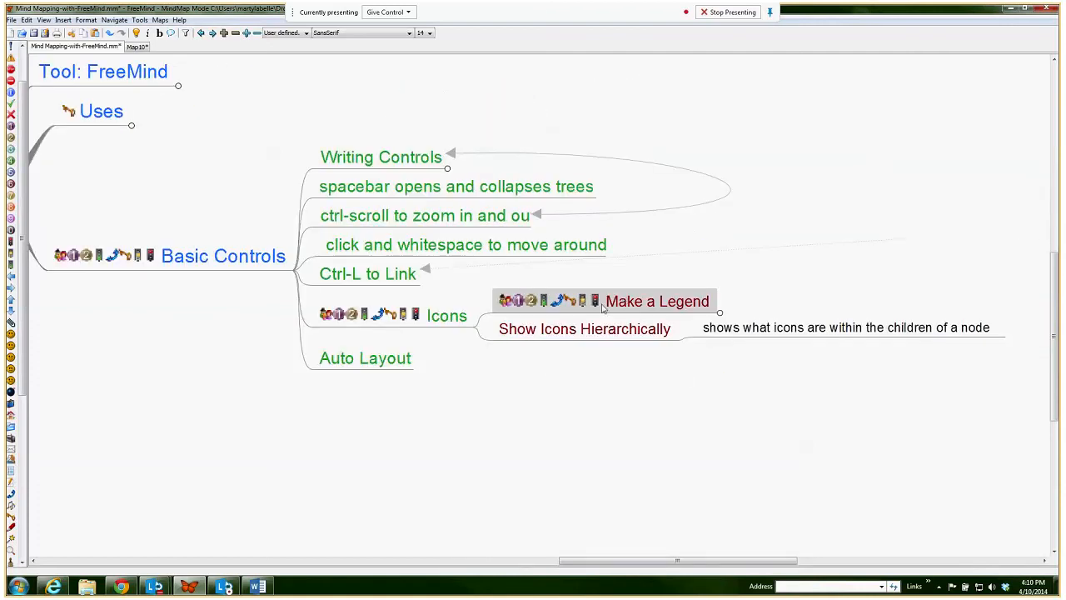
- Unfold the Make a Legend node under Icons
left_click(645, 302)
left_click_drag(886, 454, 573, 479)
left_click_drag(422, 415, 751, 437)
left_click_drag(433, 357, 599, 362)
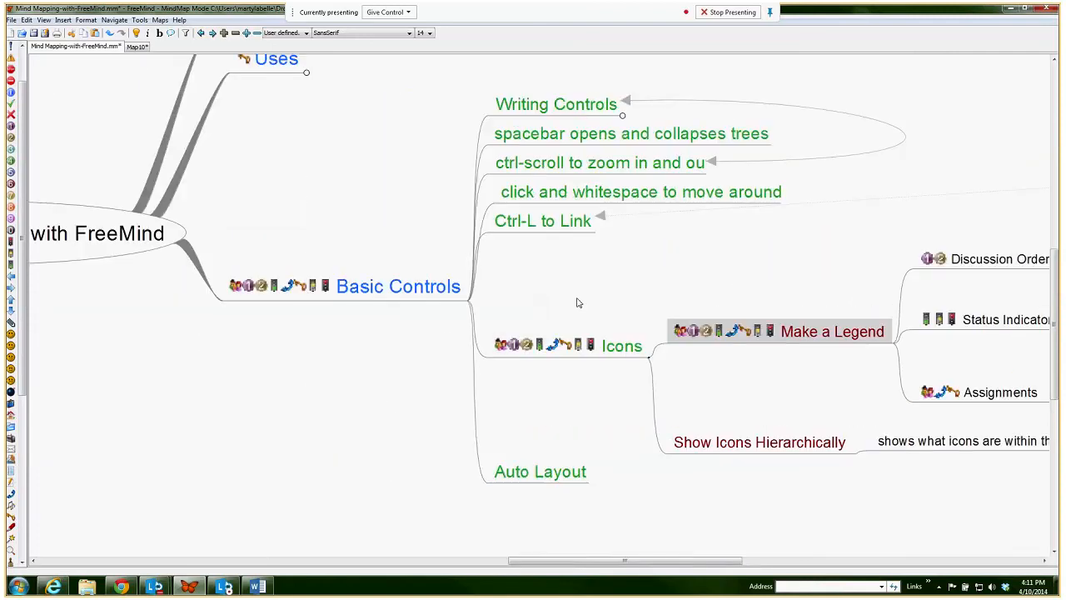
- Turn off Show Icons Hierarchically for the mind map
left_click(85, 20)
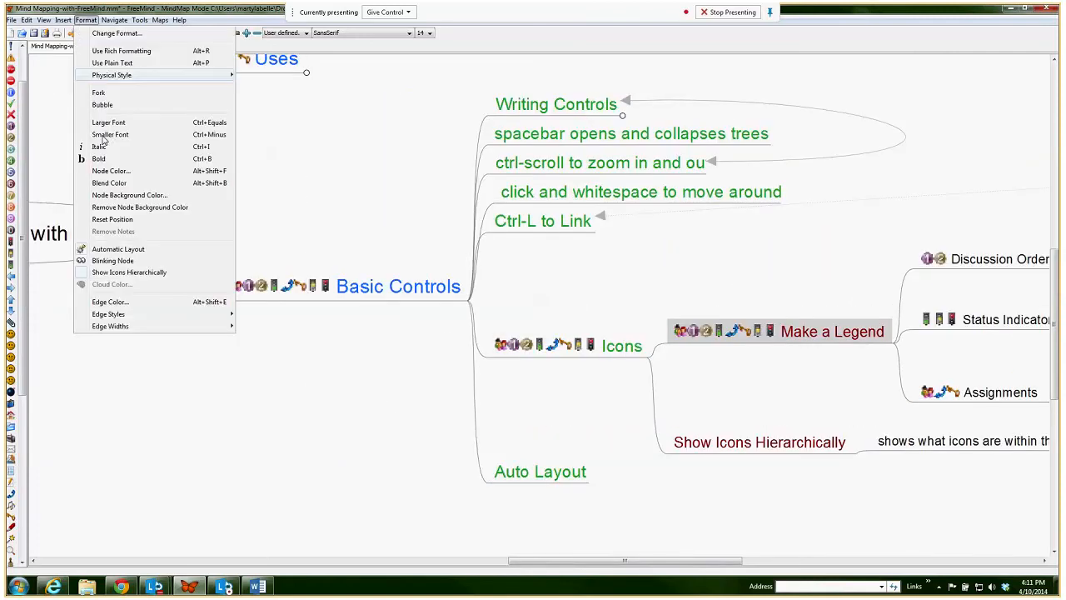
left_click(125, 273)
left_click_drag(406, 405, 598, 360)
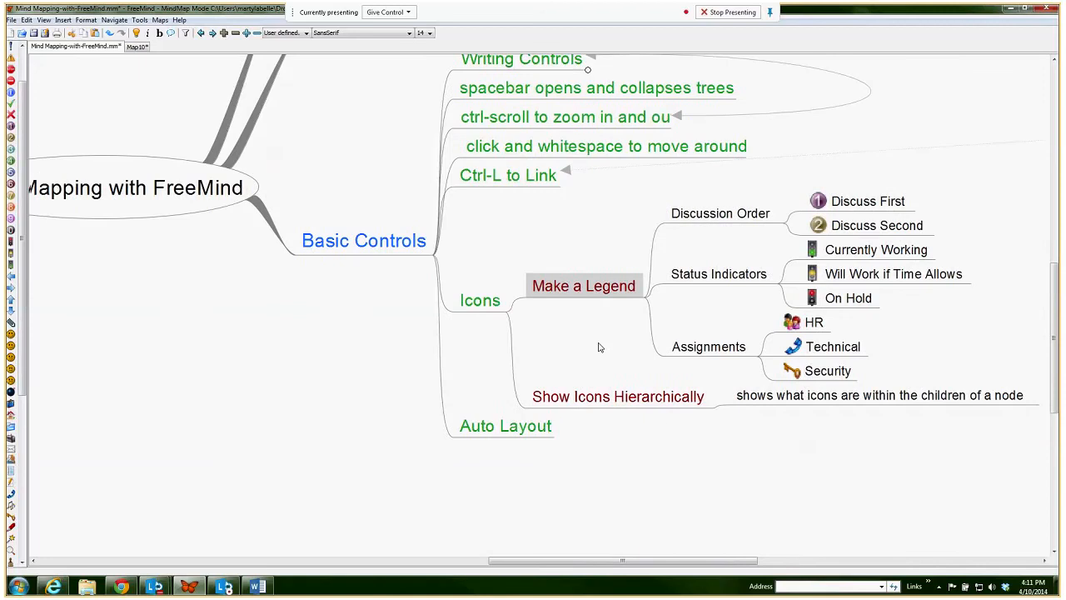
- Fold the Icons node under Basic Controls and unfold it again
left_click(480, 298)
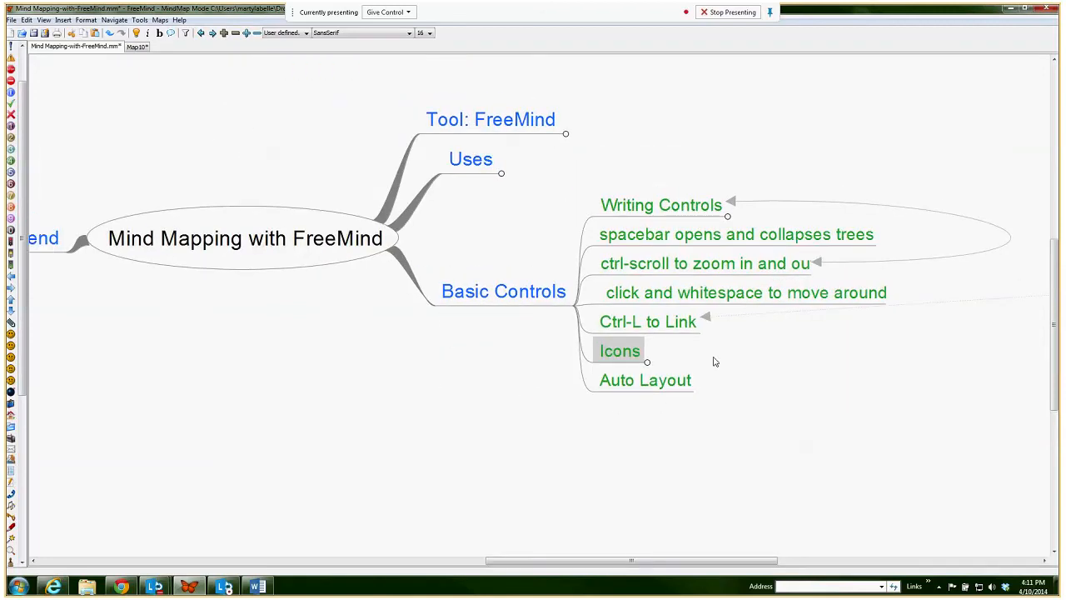
left_click(618, 353)
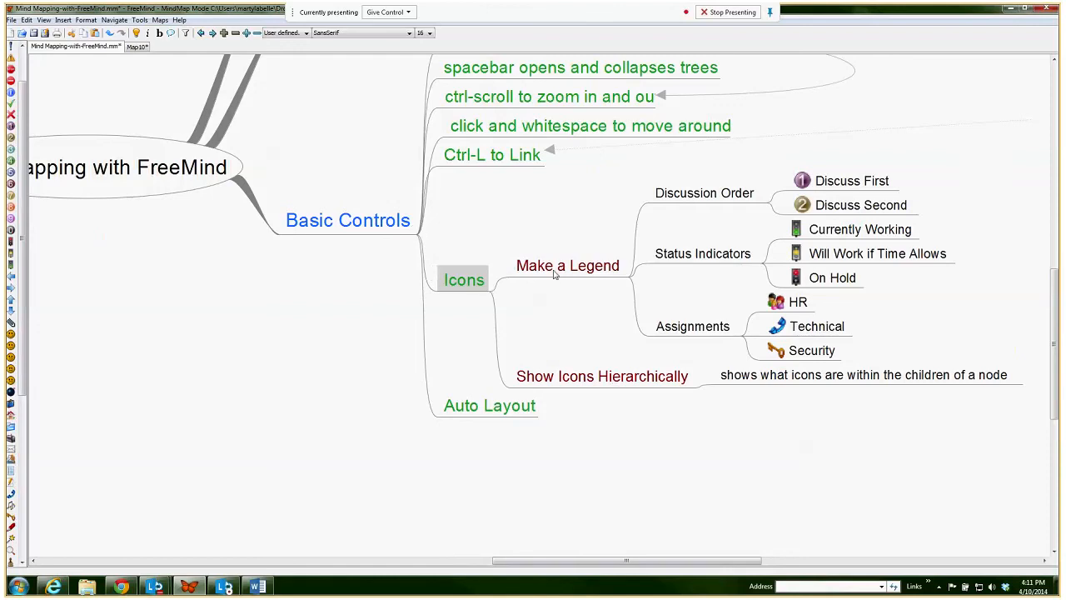
left_click_drag(332, 287, 407, 190)
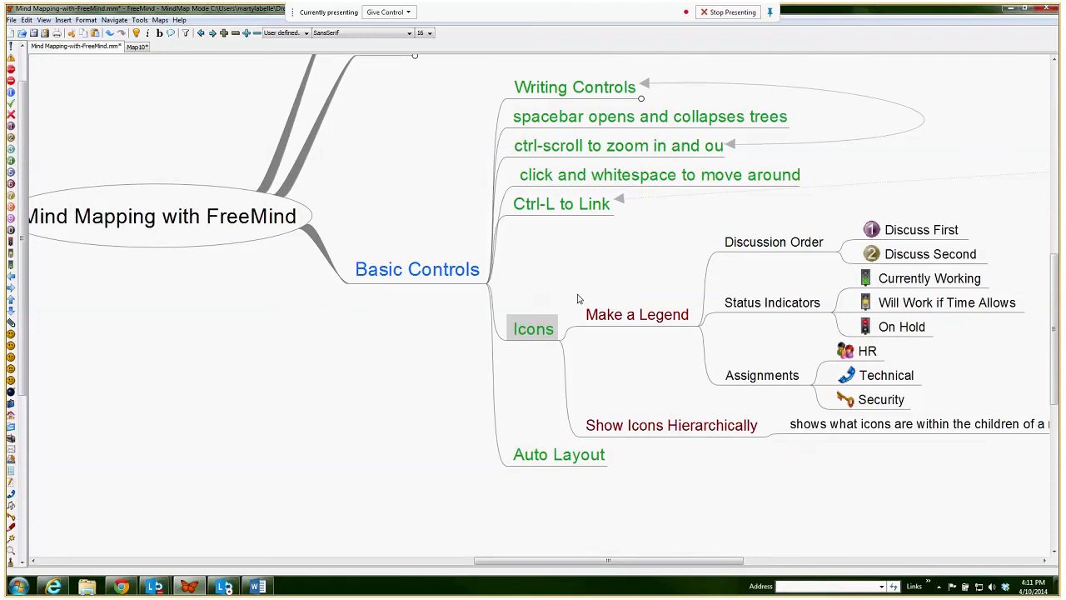
left_click_drag(419, 338, 410, 387)
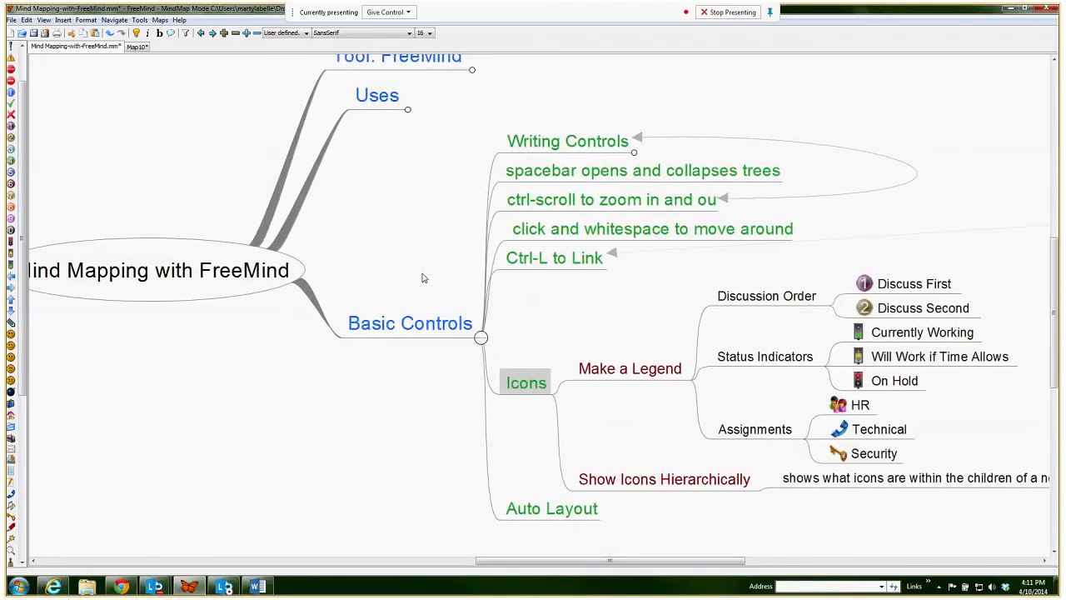
- Switch to the Map10 map and open the root node's text for editing, leaving its name as is
left_click(136, 48)
double_click(540, 306)
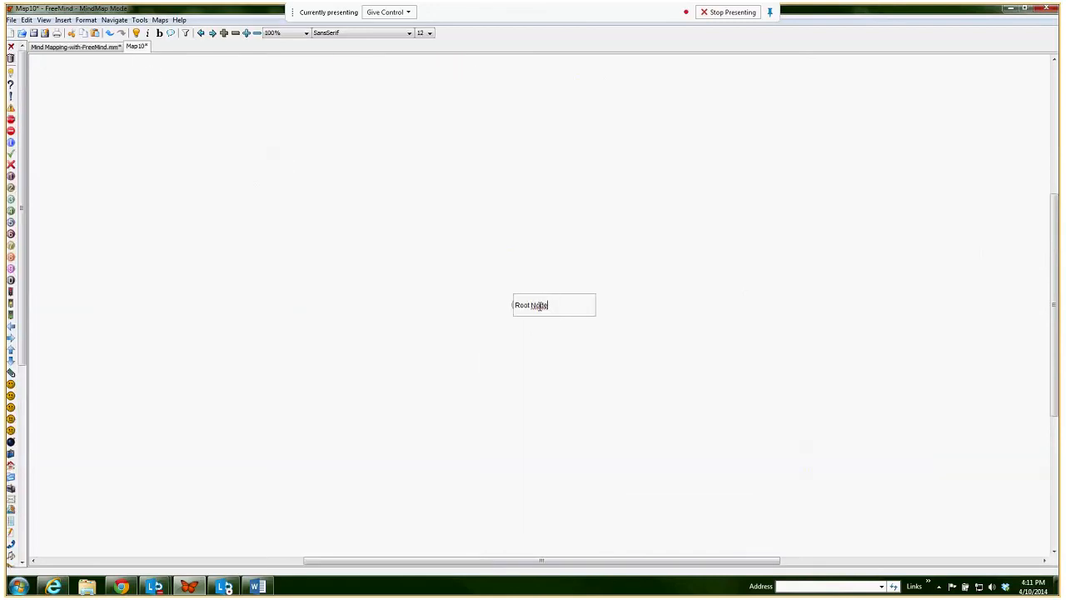
key("shift+Left")
key("shift+Left")
key("shift+Left")
key("shift+Left")
key("Escape")
- Add three child nodes to the root node, each named Node
key("Insert")
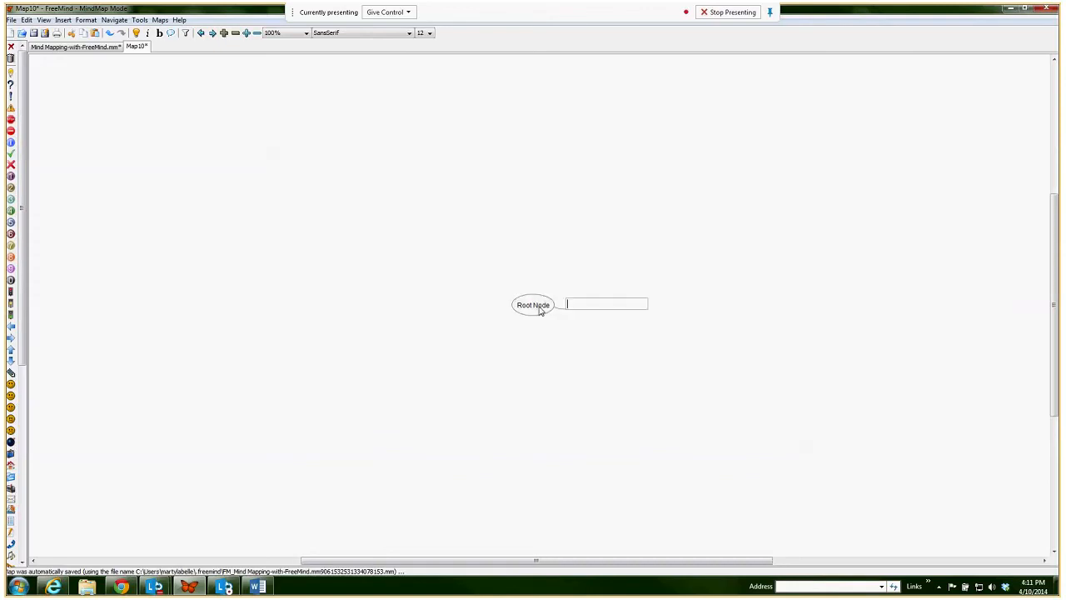
type("Node")
key("Return")
key("Return")
type("Node")
key("Return")
key("Return")
type("Node")
key("Return")
- Add three child nodes named Node under the lowest child of the root node
key("Insert")
type("Node")
key("Return")
key("Return")
type("Node")
key("Return")
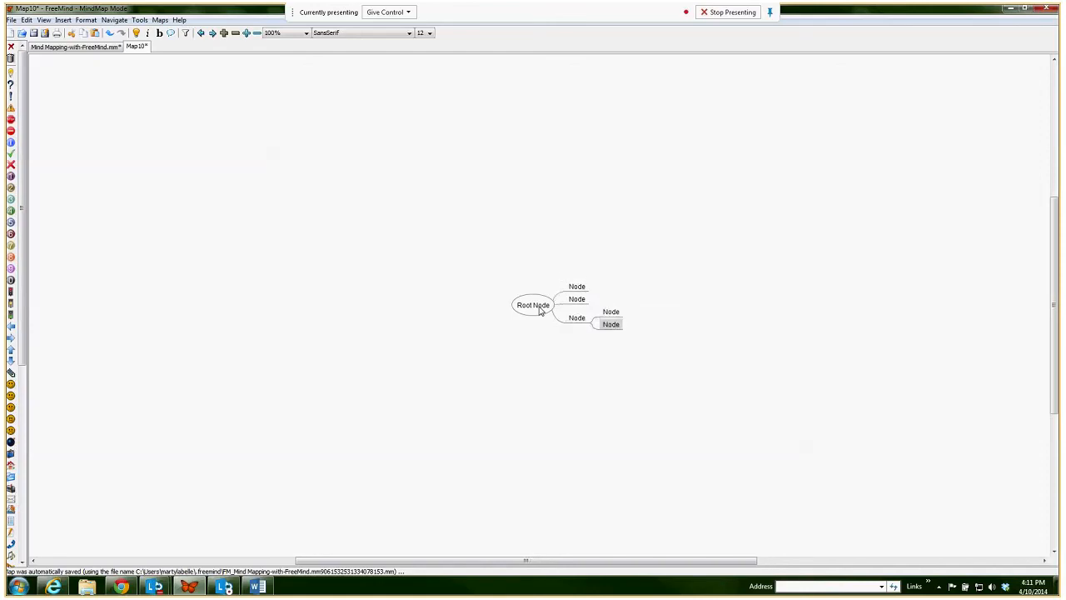
key("Return")
type("Node")
key("Return")
- Add one child node named Node to the lowest second-level subnode
key("Insert")
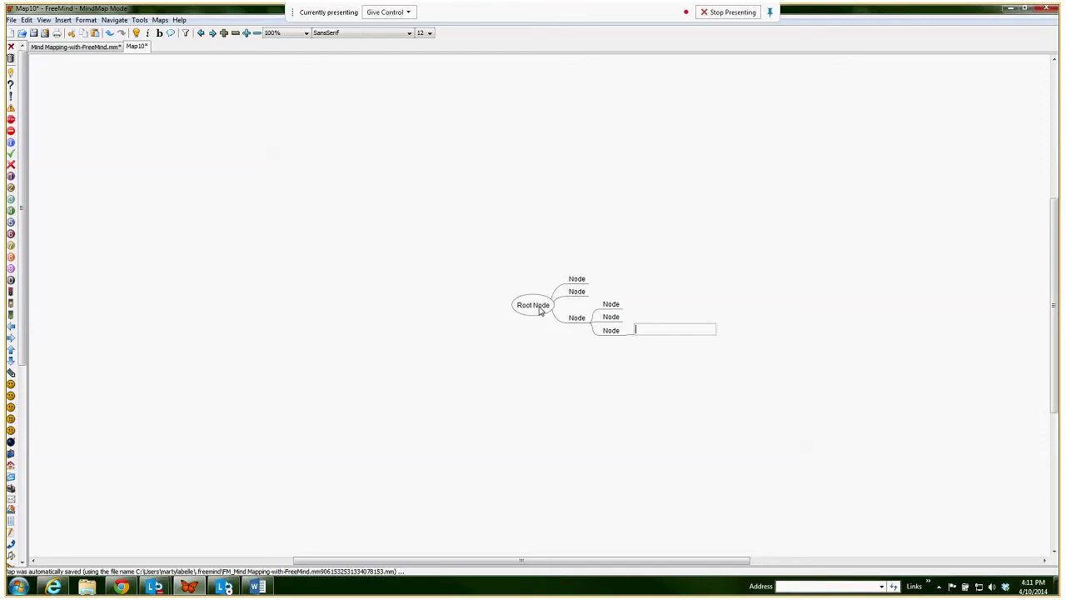
type("Node")
key("Return")
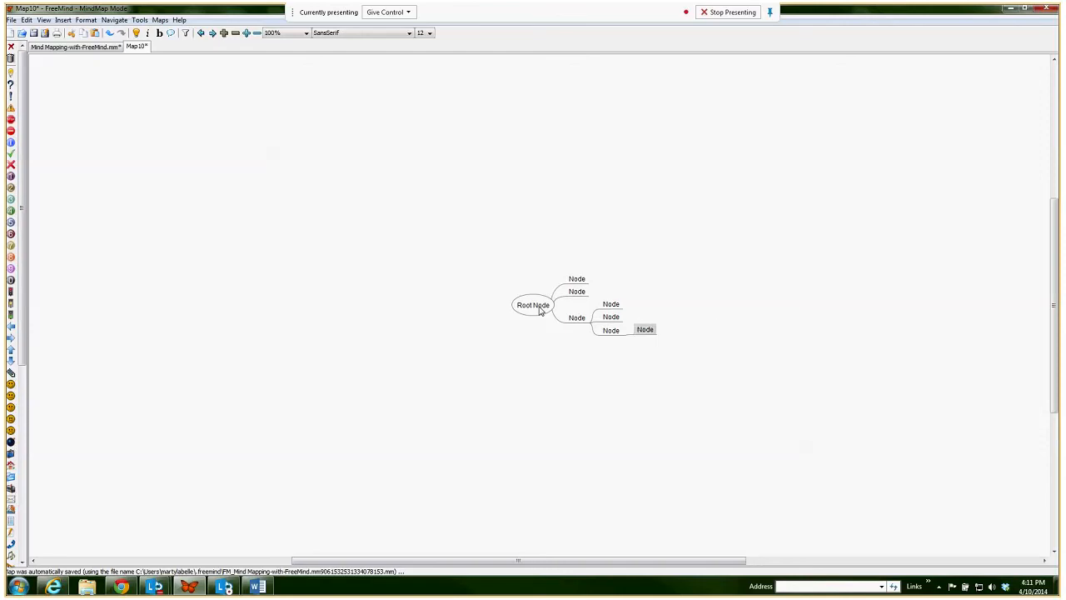
scroll(578, 355, "up", 4)
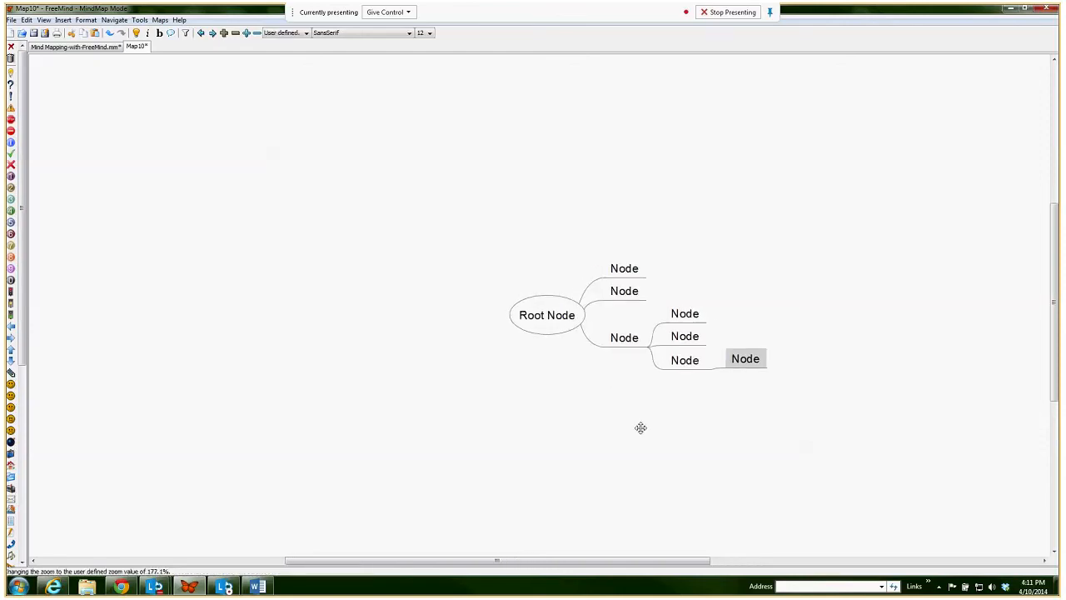
left_click_drag(640, 427, 574, 316)
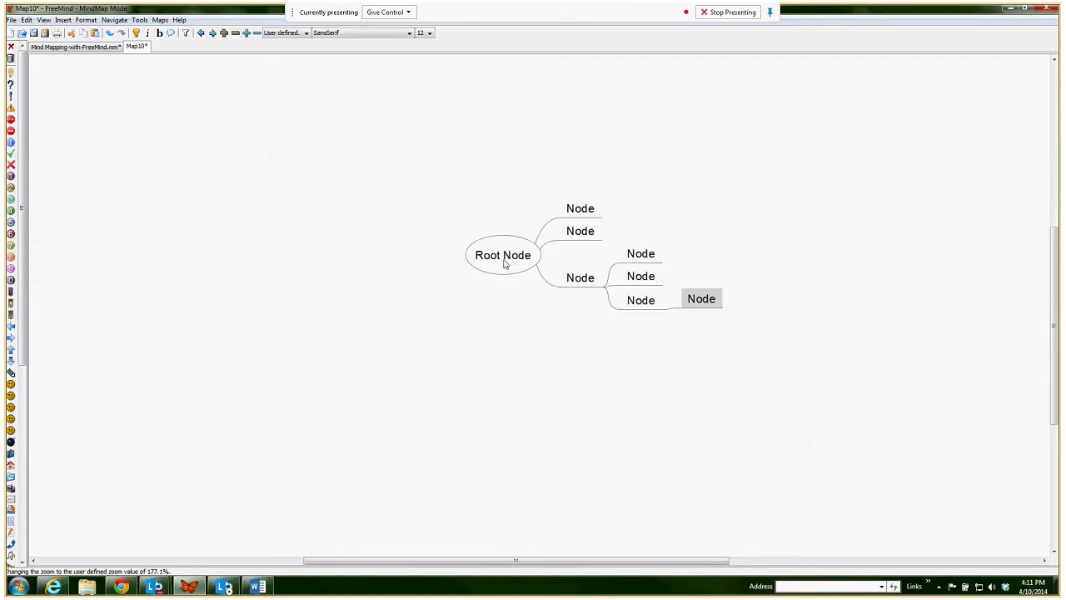
- Apply Automatic Layout to the map from the root node
key("Escape")
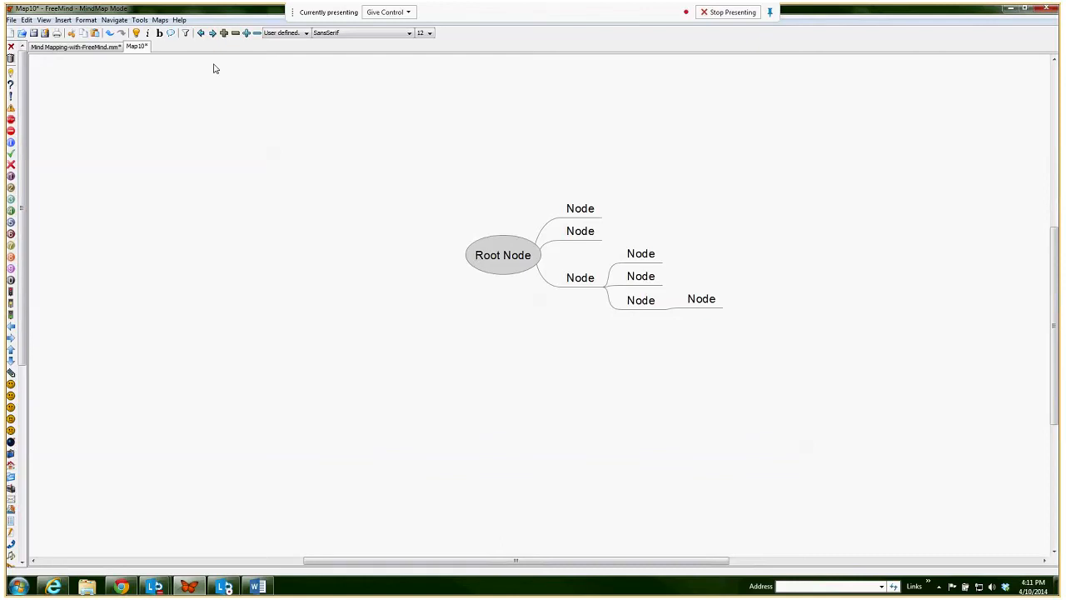
left_click(86, 19)
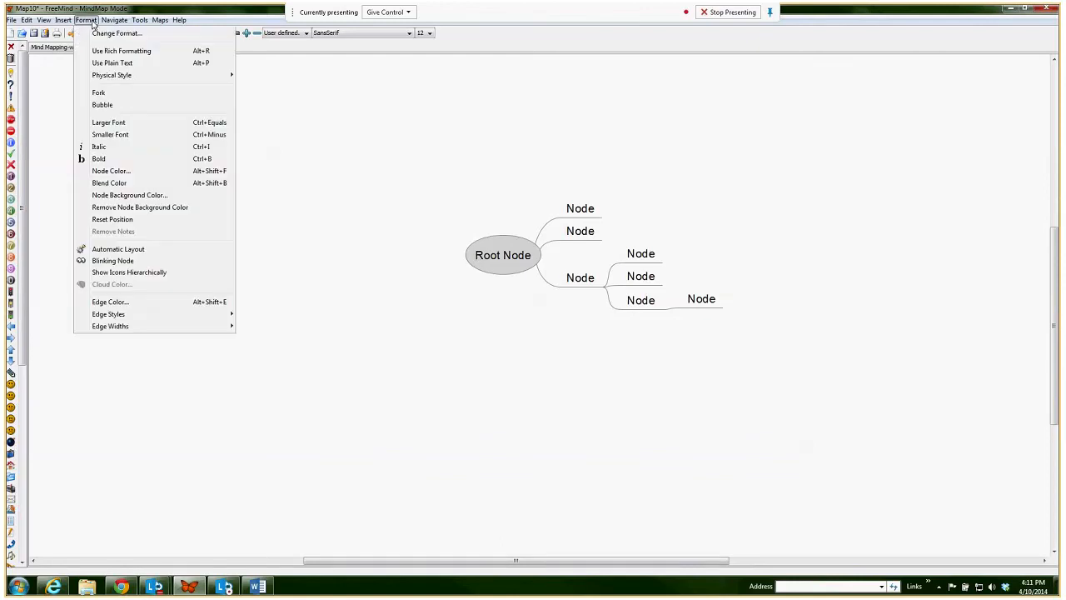
left_click(143, 254)
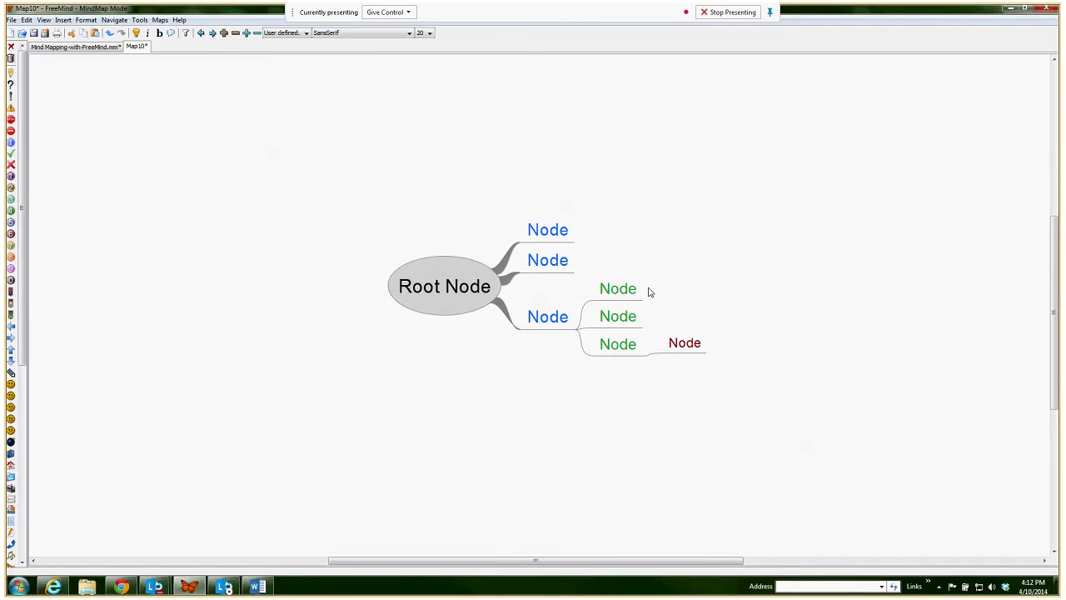
left_click_drag(446, 354, 491, 360)
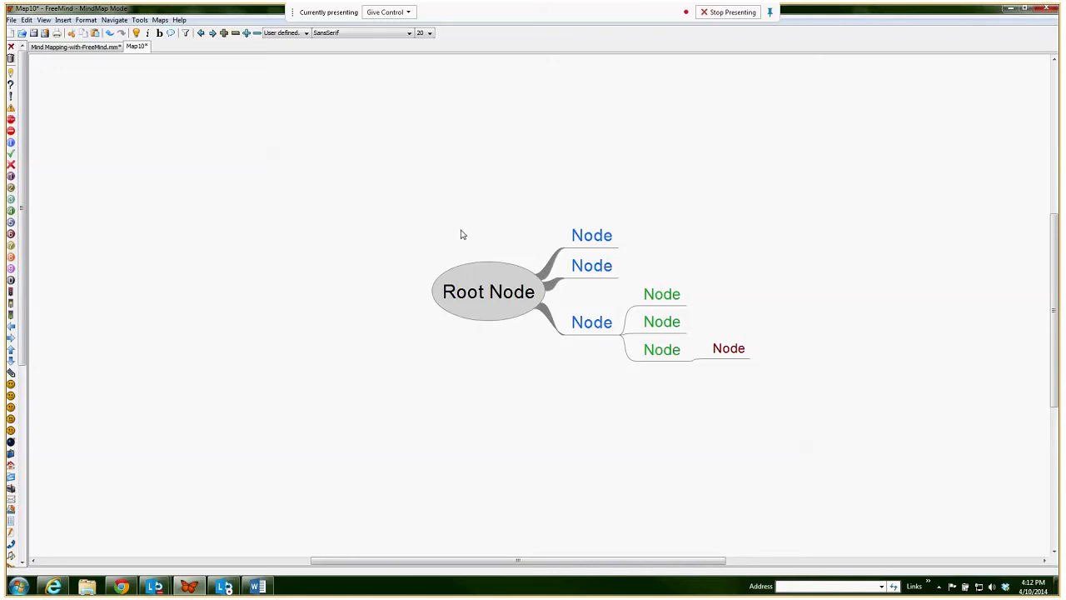
left_click_drag(663, 428, 615, 435)
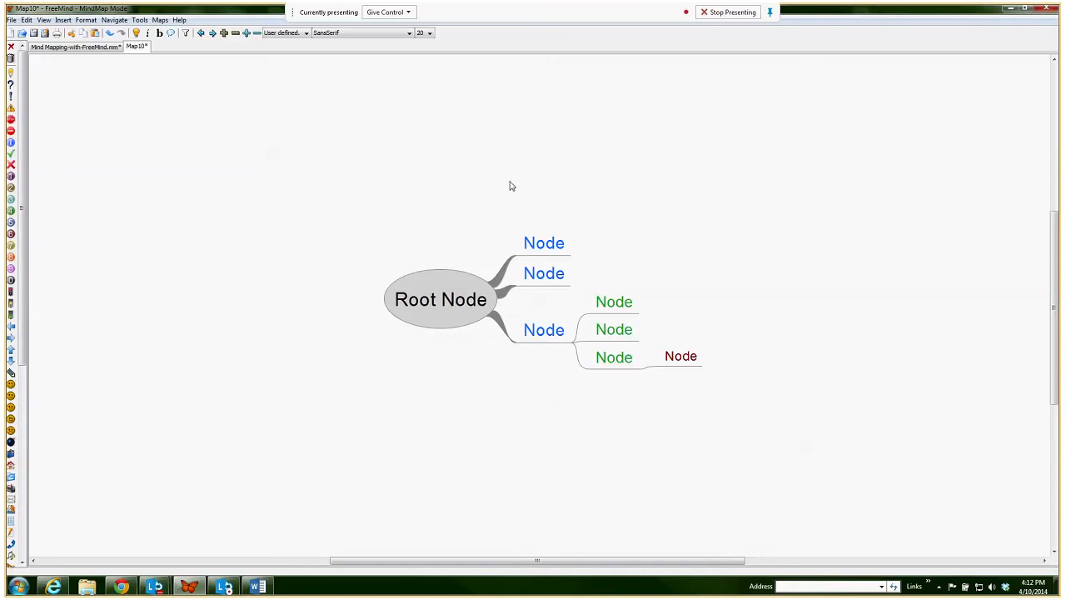
left_click_drag(638, 252, 670, 231)
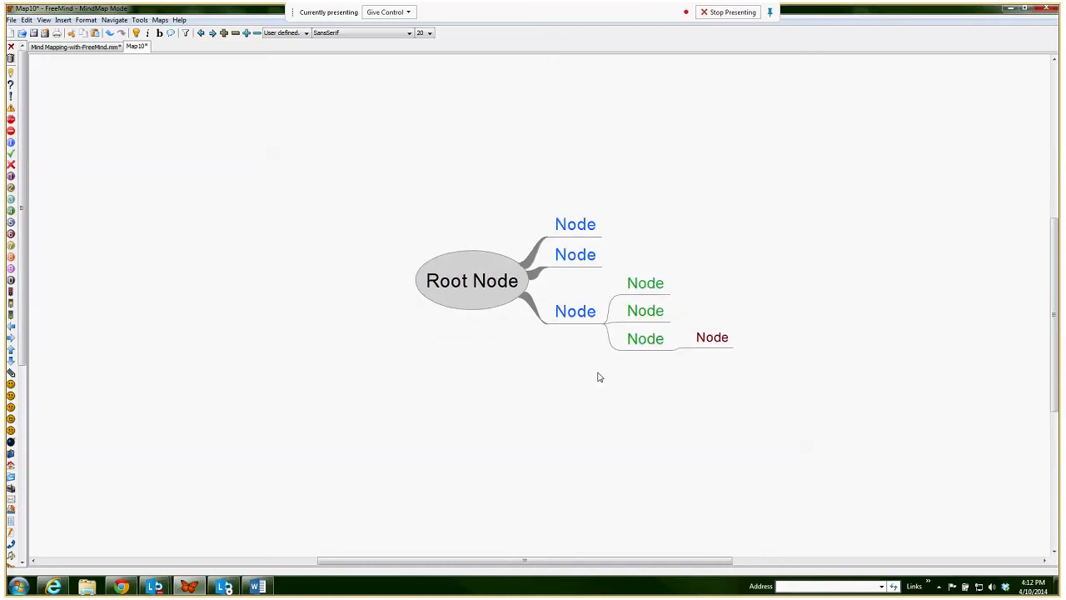
- Switch back to the Mind Mapping-with-FreeMind map and view the Make a Legend branch beside the central node
left_click(83, 48)
scroll(603, 330, "down", 3)
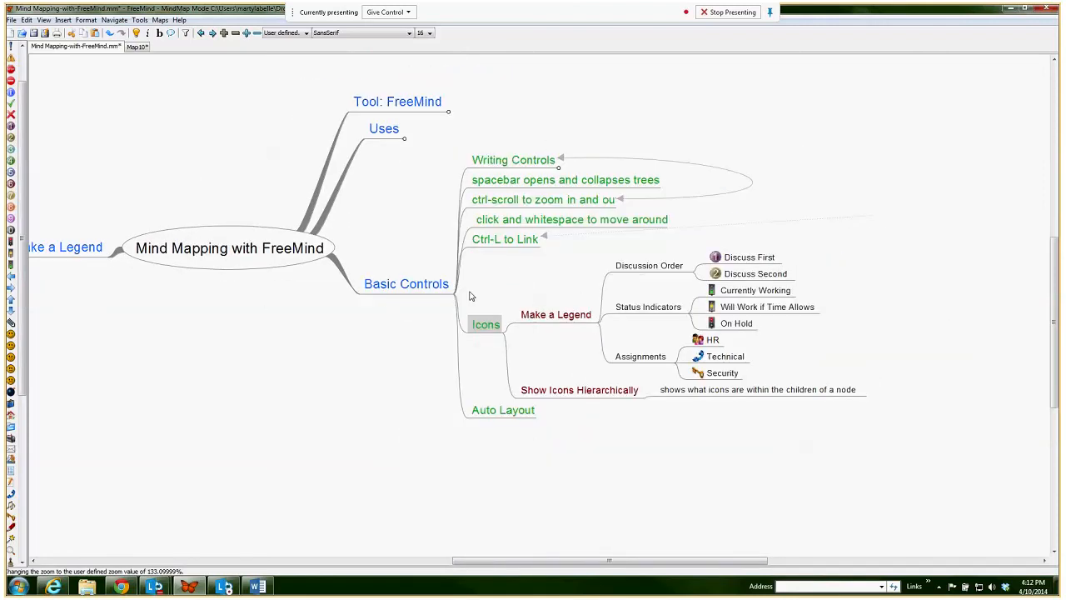
left_click_drag(385, 314, 525, 365)
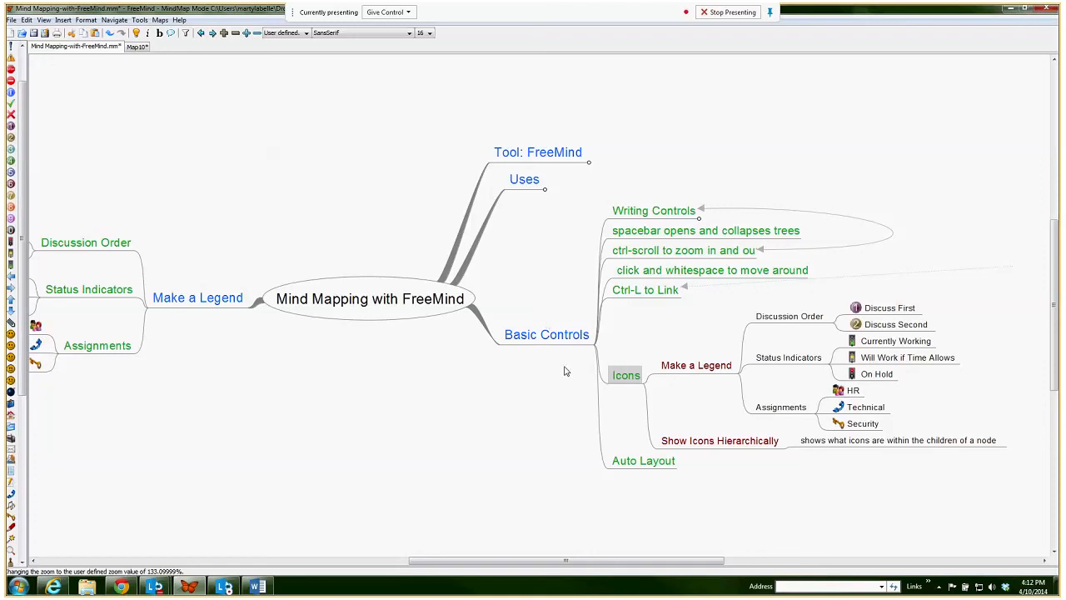
left_click_drag(524, 376, 595, 409)
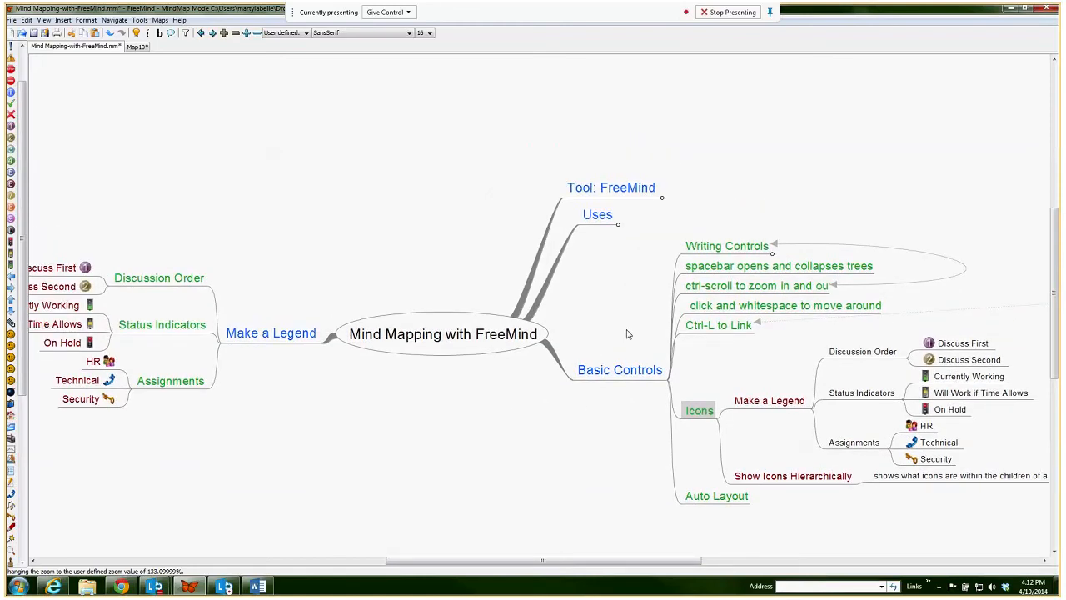
left_click_drag(514, 393, 617, 370)
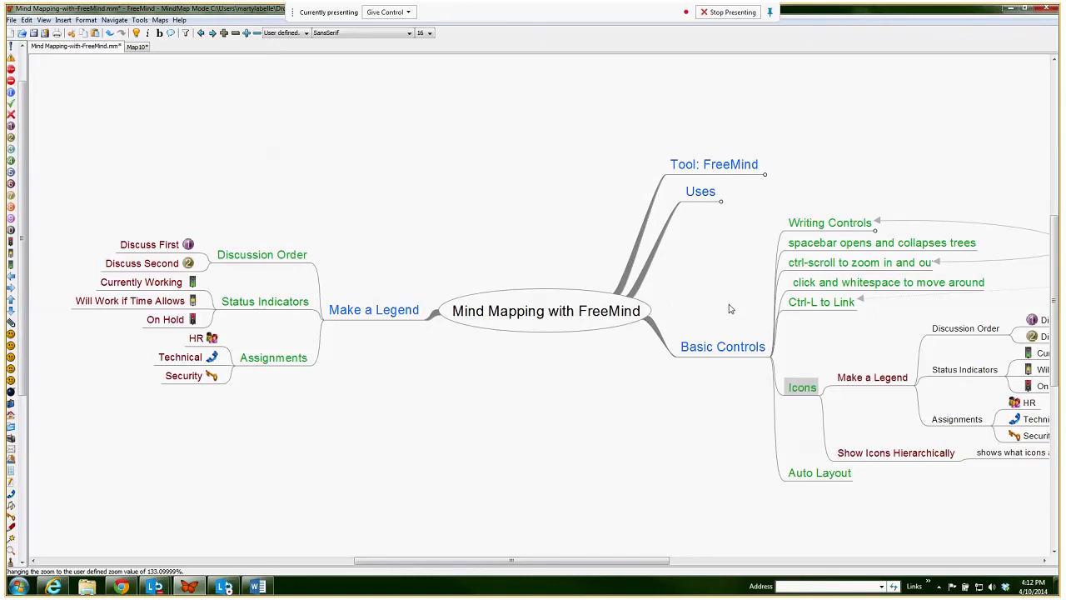